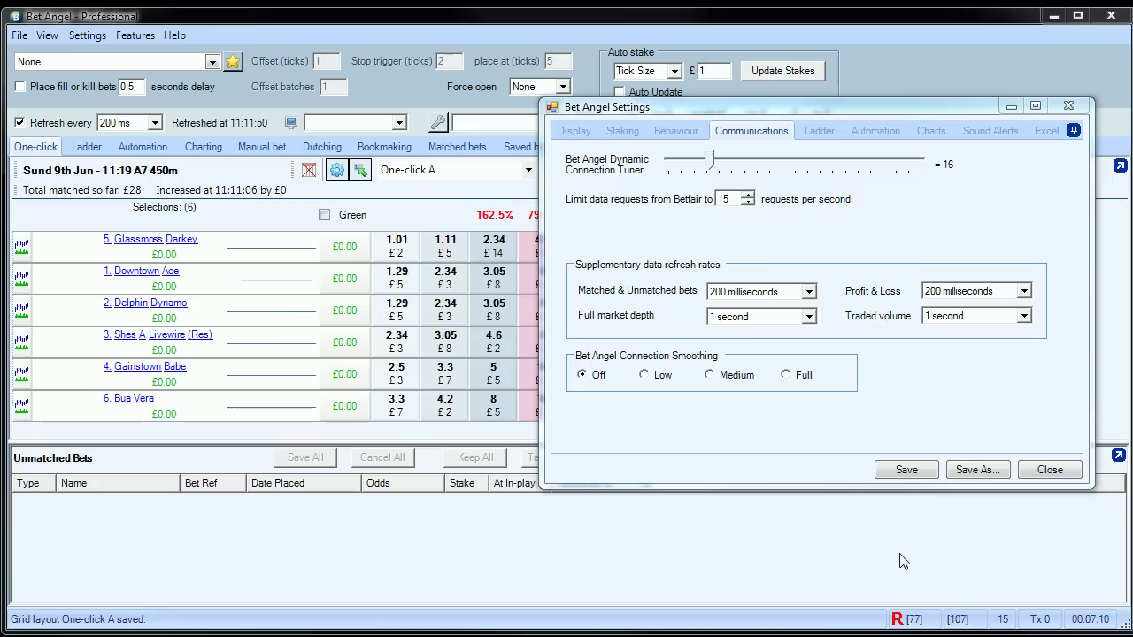
Step: Reopen the settings window and browse its pages, including Display and Charts, ending on Communications
click(1069, 107)
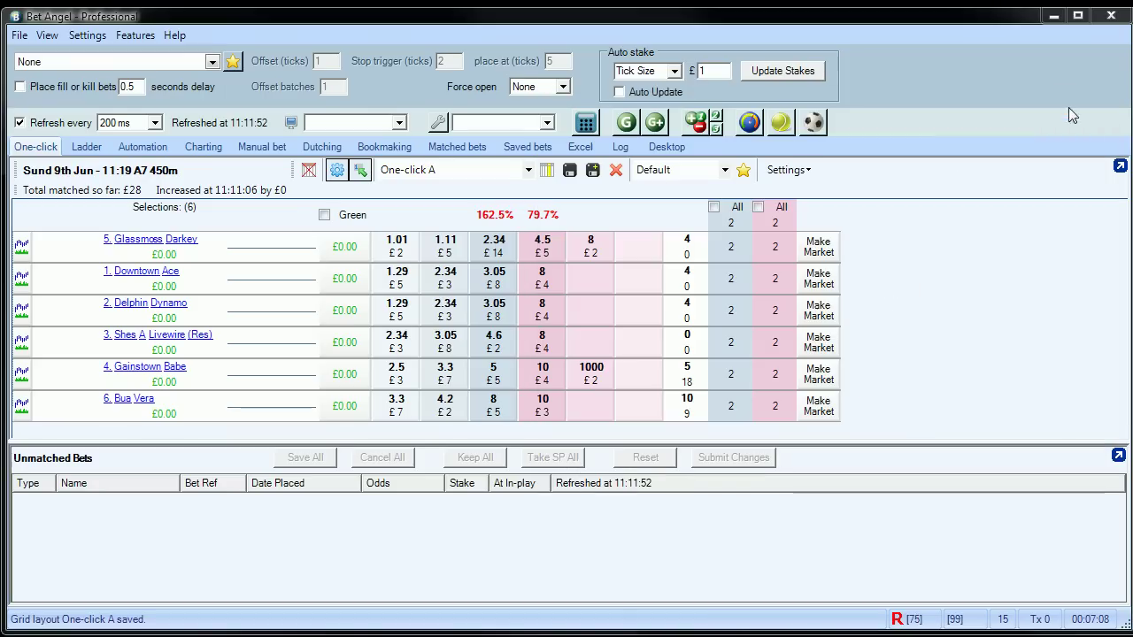
click(439, 126)
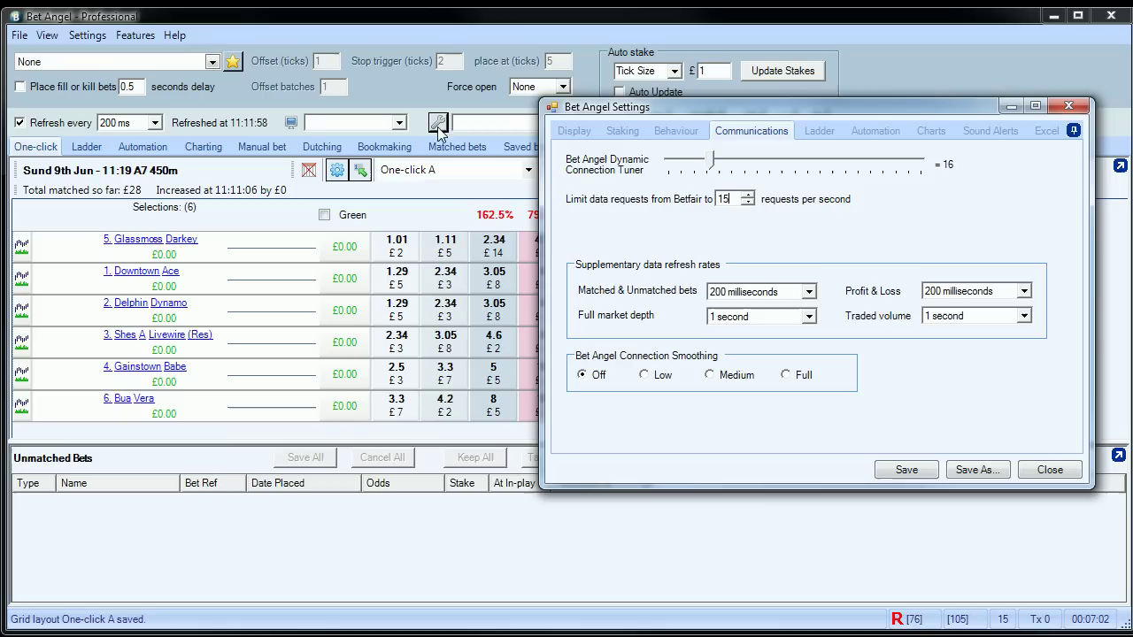
click(574, 131)
click(634, 134)
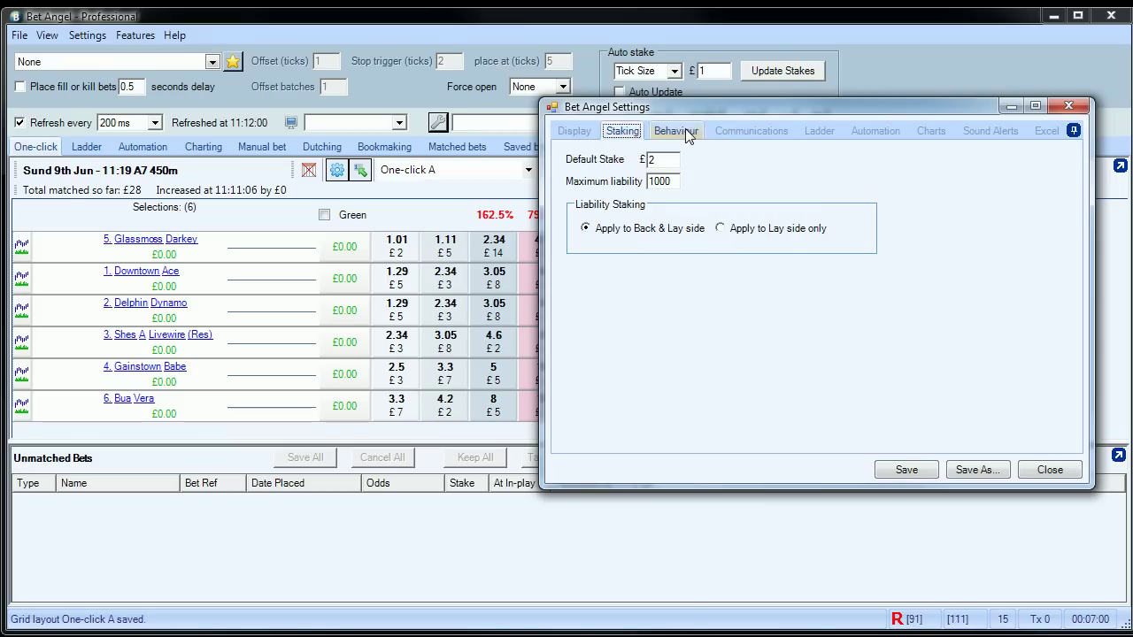
click(681, 131)
click(821, 133)
click(875, 132)
click(948, 138)
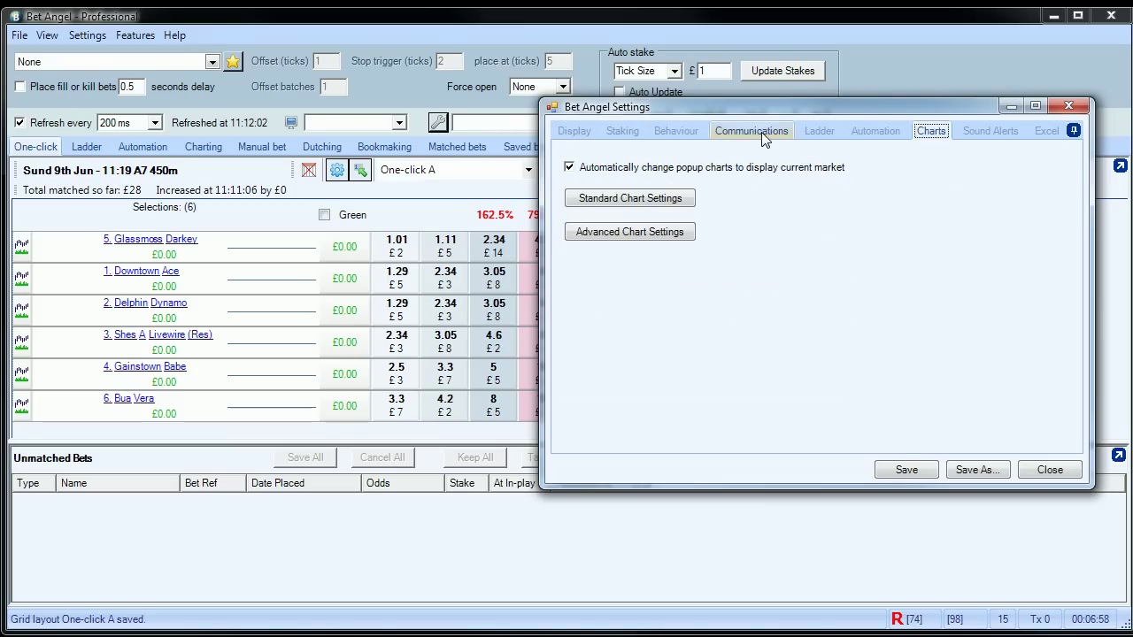
click(761, 132)
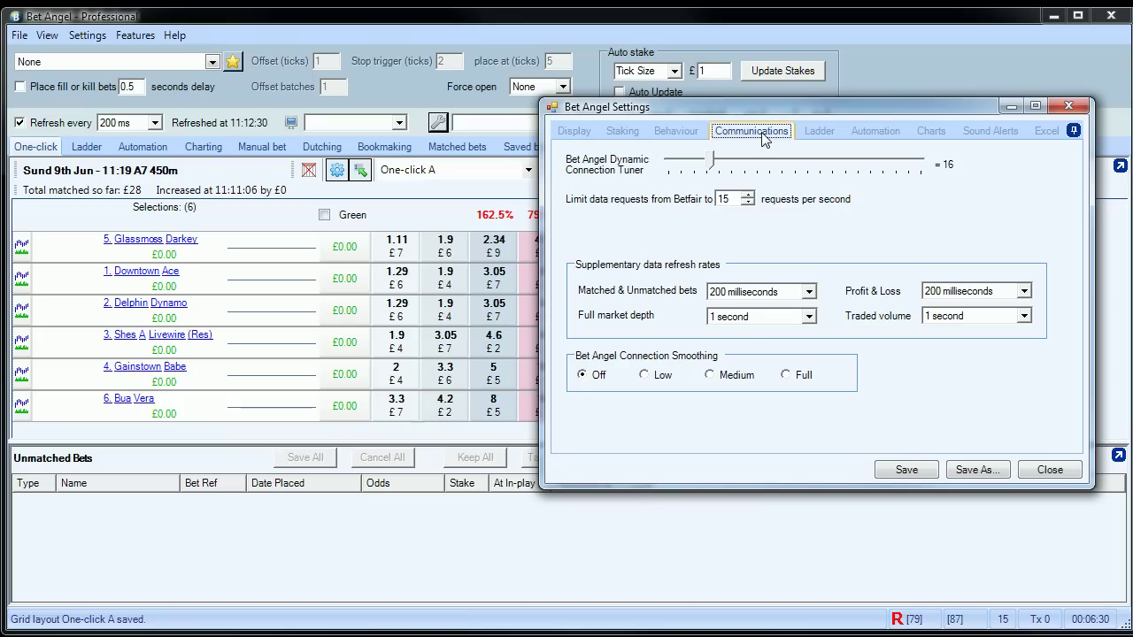
click(763, 138)
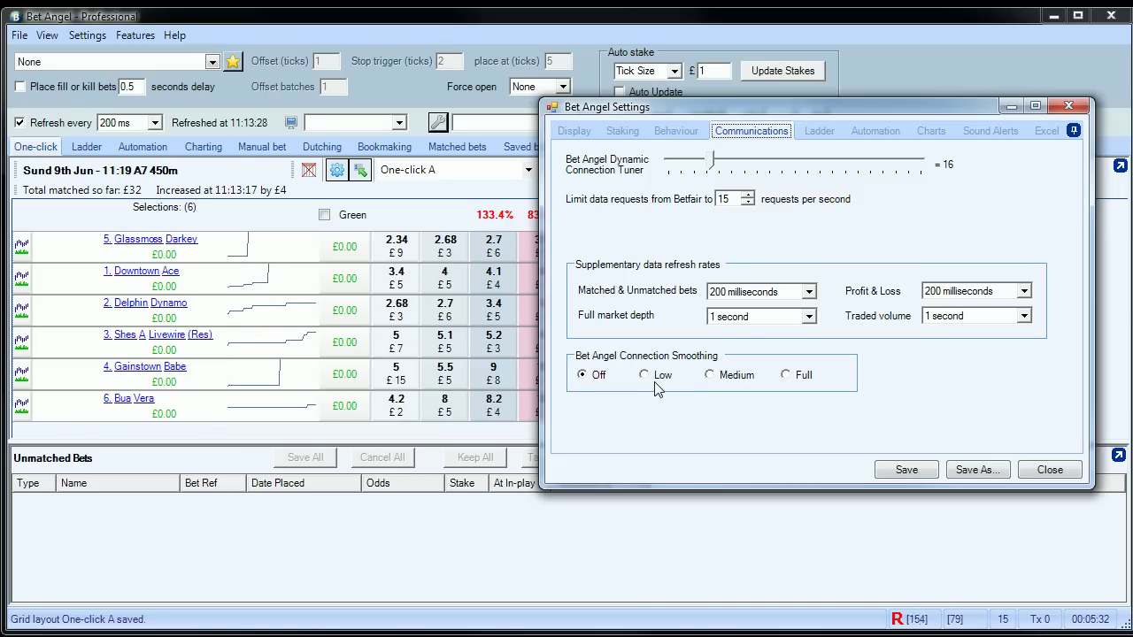
Step: Try connection smoothing at Low and Full, then turn it back off
click(661, 379)
click(789, 378)
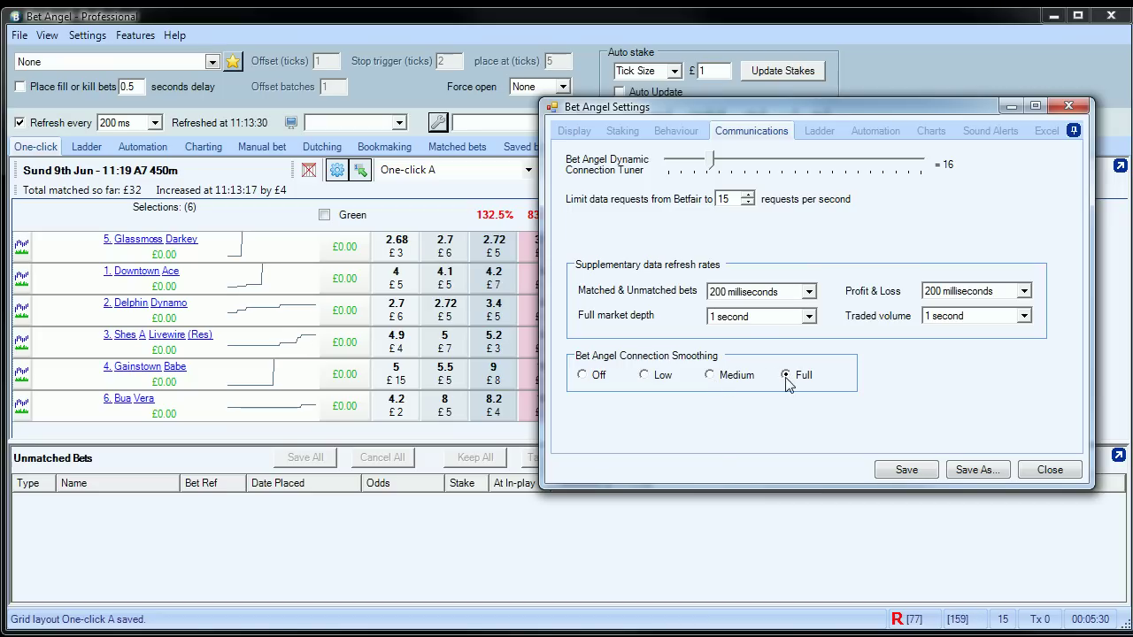
click(604, 378)
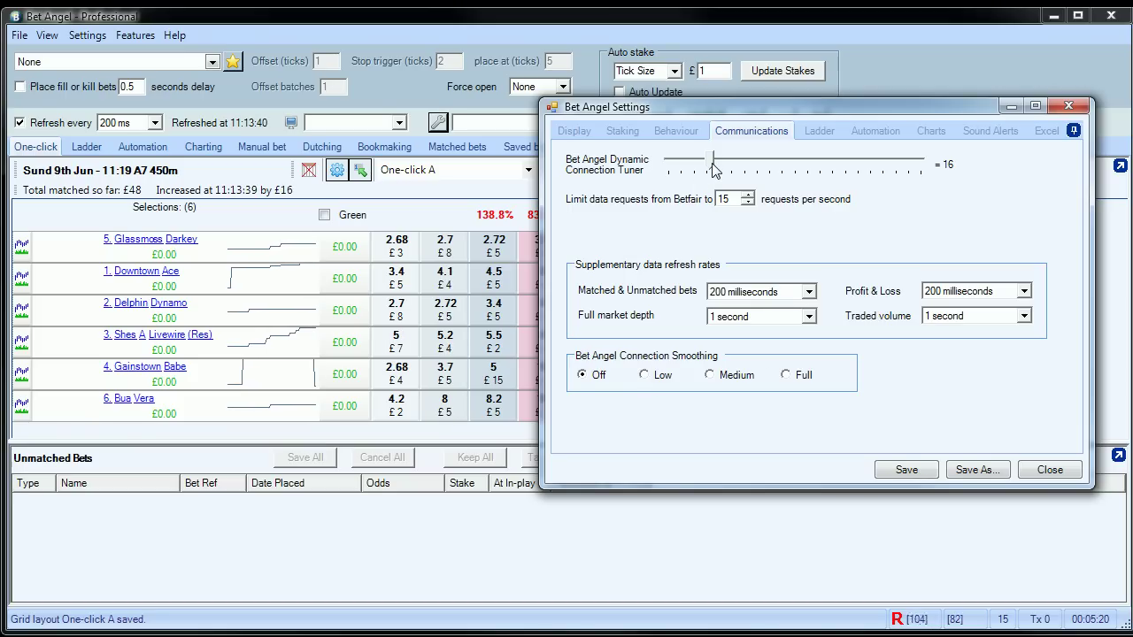
Step: Sweep the Dynamic Connection Tuner up to 100 and down to 0, then set it to 5
drag(714, 170, 934, 170)
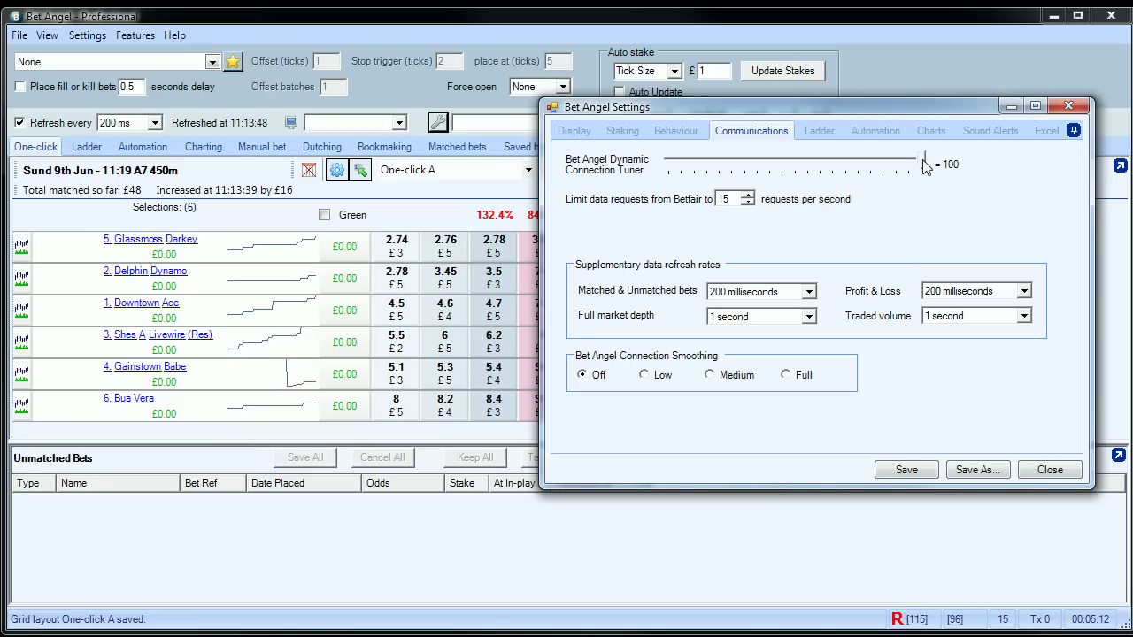
drag(925, 167, 688, 170)
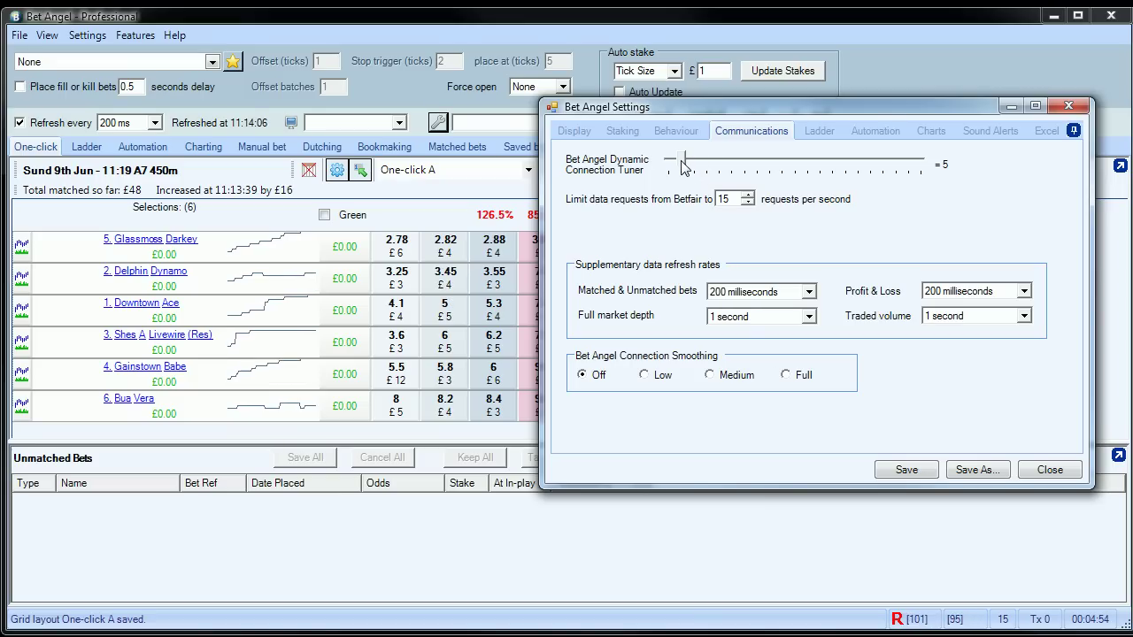
drag(683, 168, 667, 168)
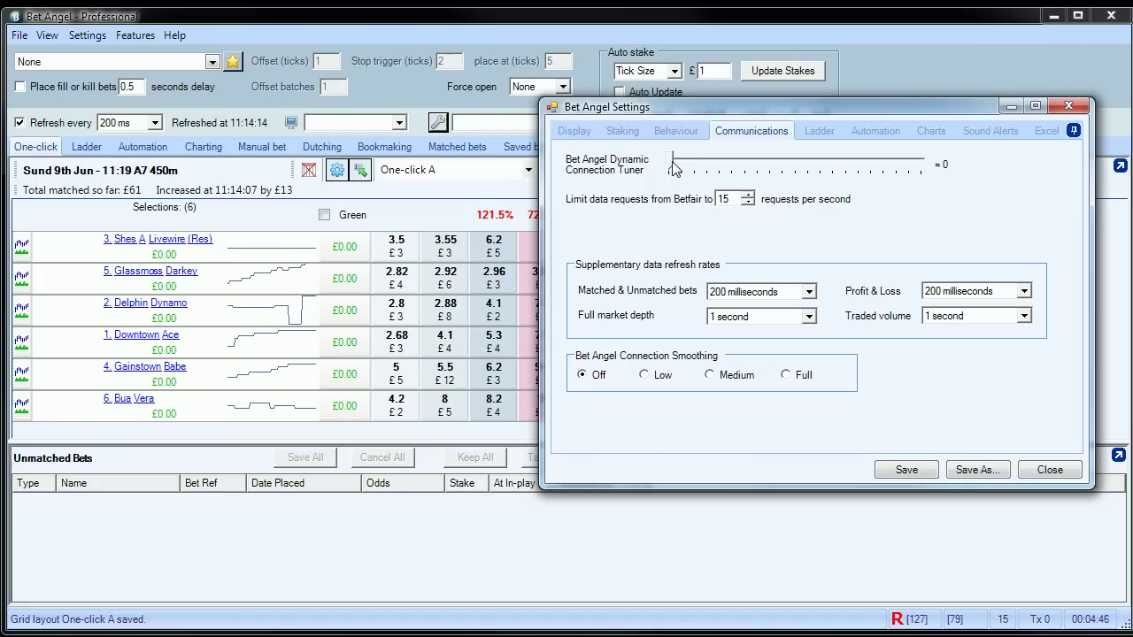
drag(674, 168, 687, 168)
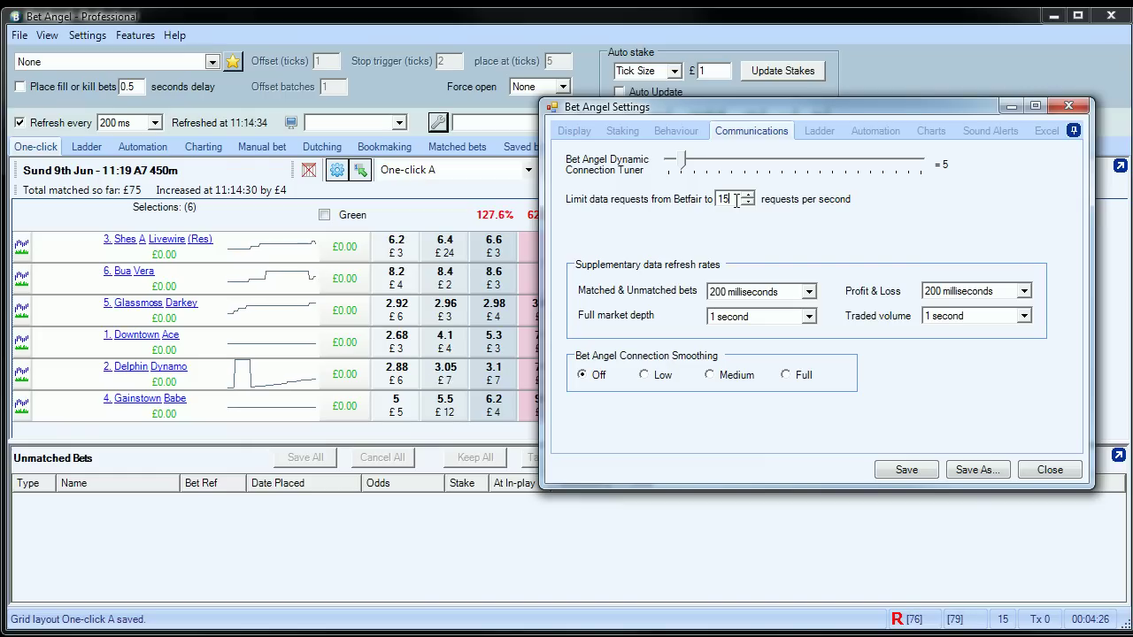
click(747, 196)
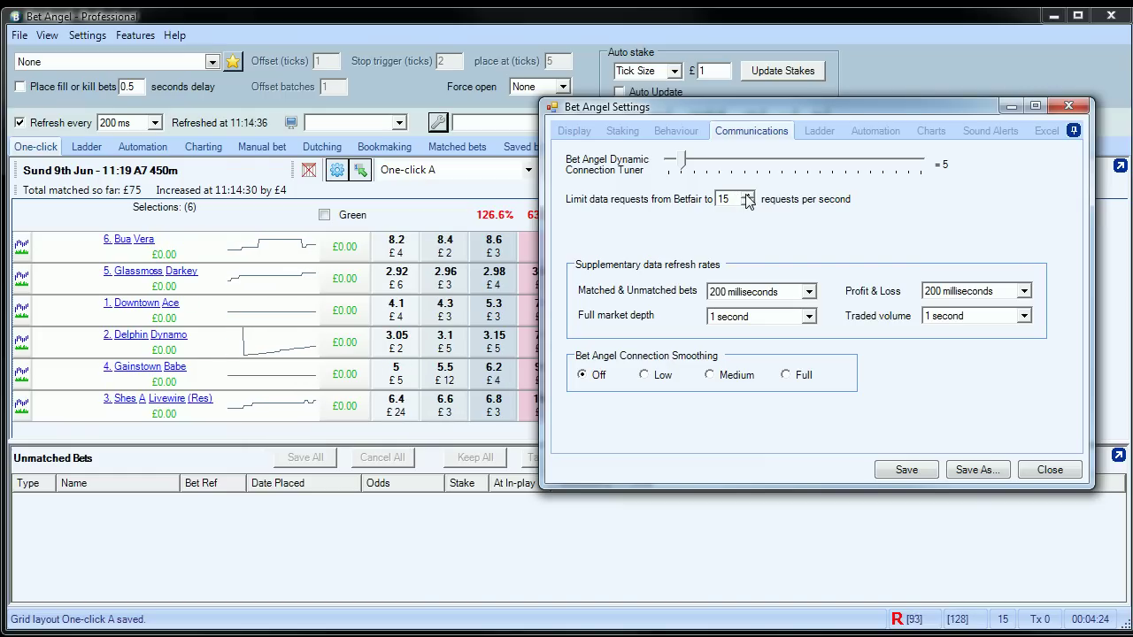
click(747, 196)
click(747, 195)
click(748, 195)
click(747, 196)
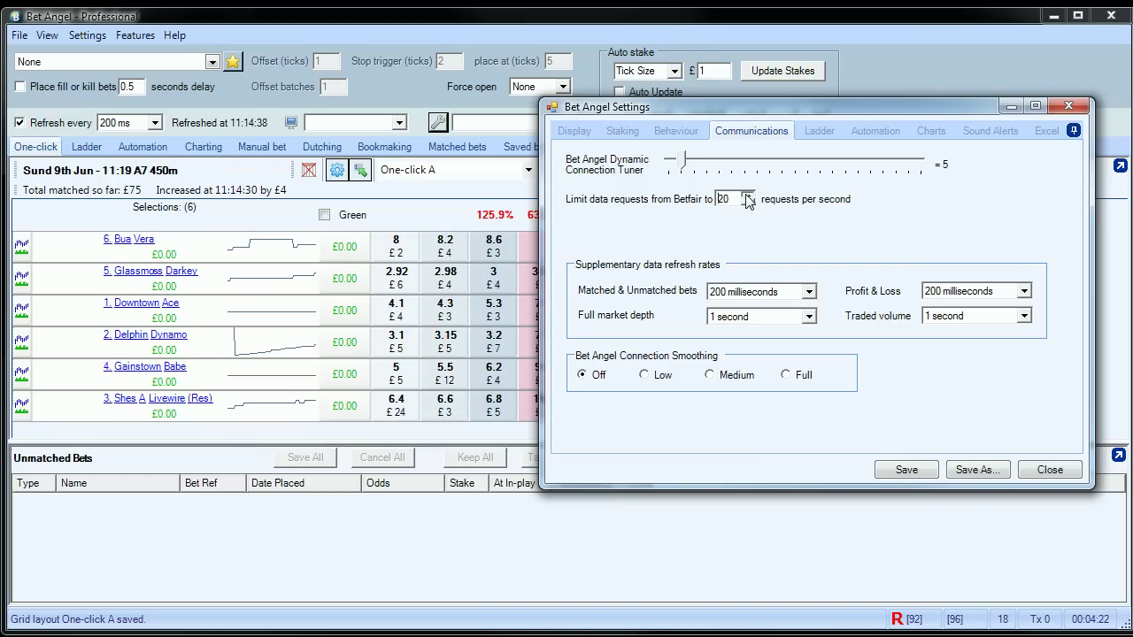
click(747, 195)
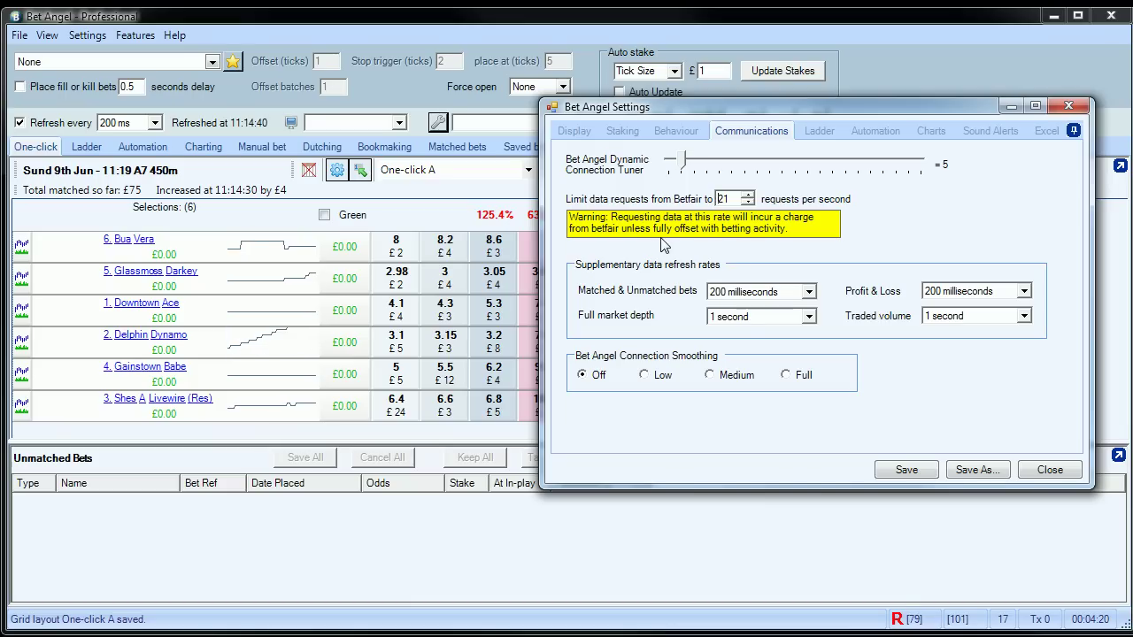
click(748, 203)
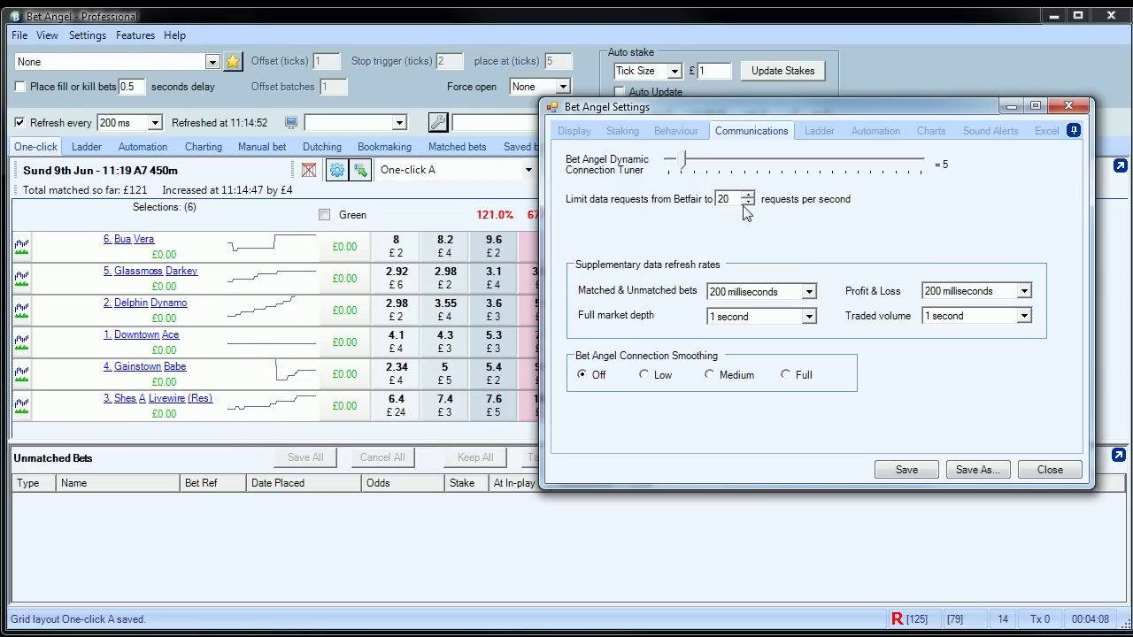
click(748, 203)
click(748, 203)
click(748, 203)
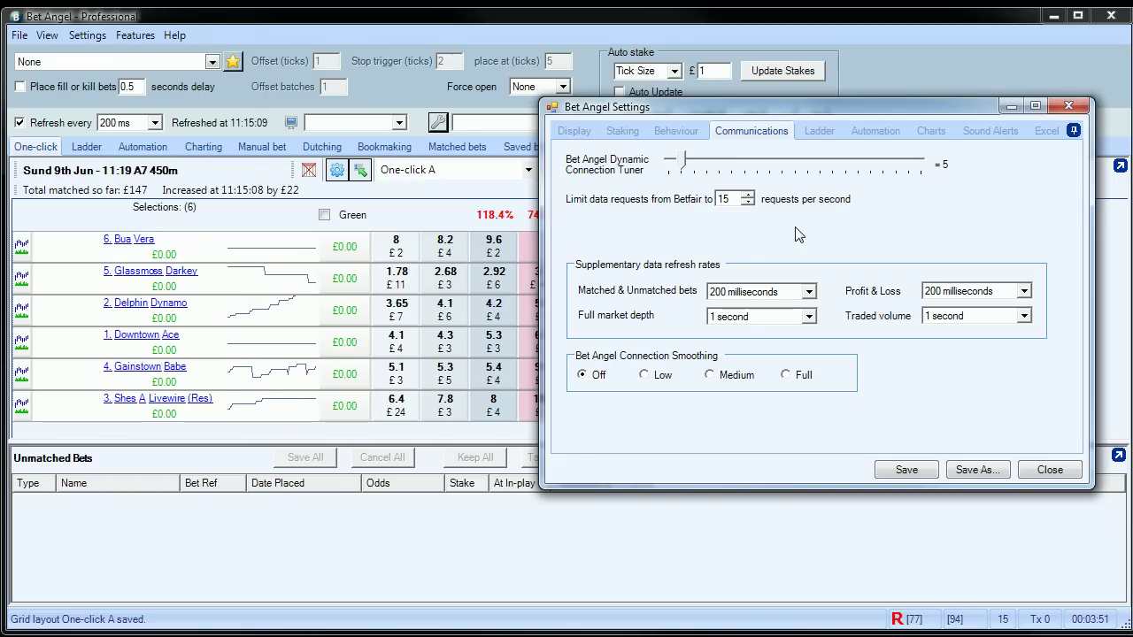
click(129, 122)
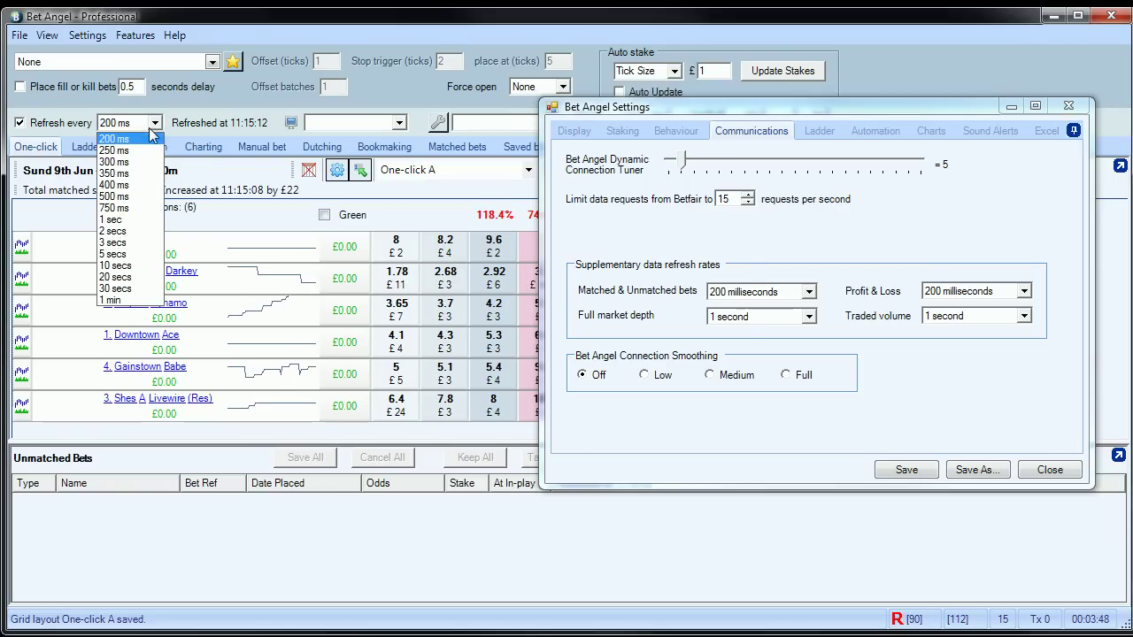
click(128, 224)
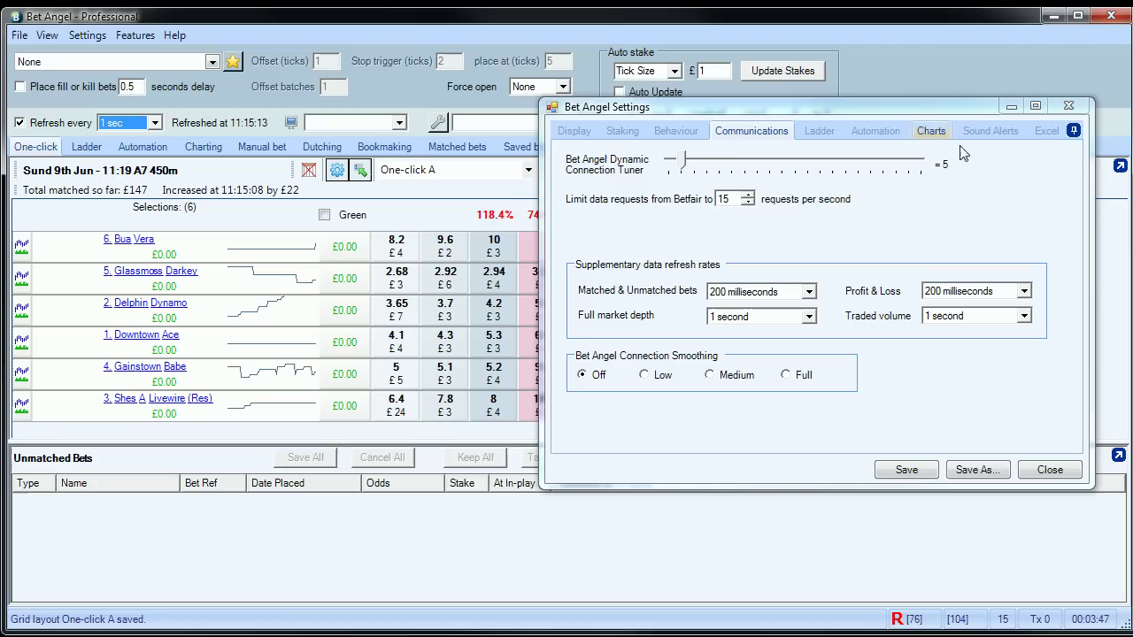
click(859, 217)
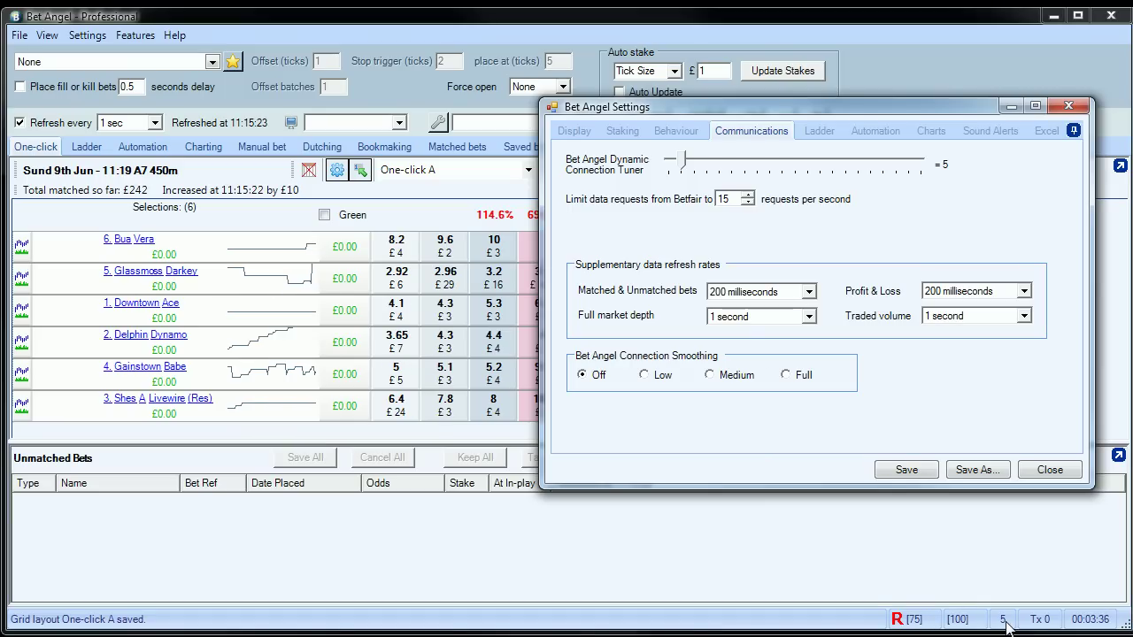
click(156, 123)
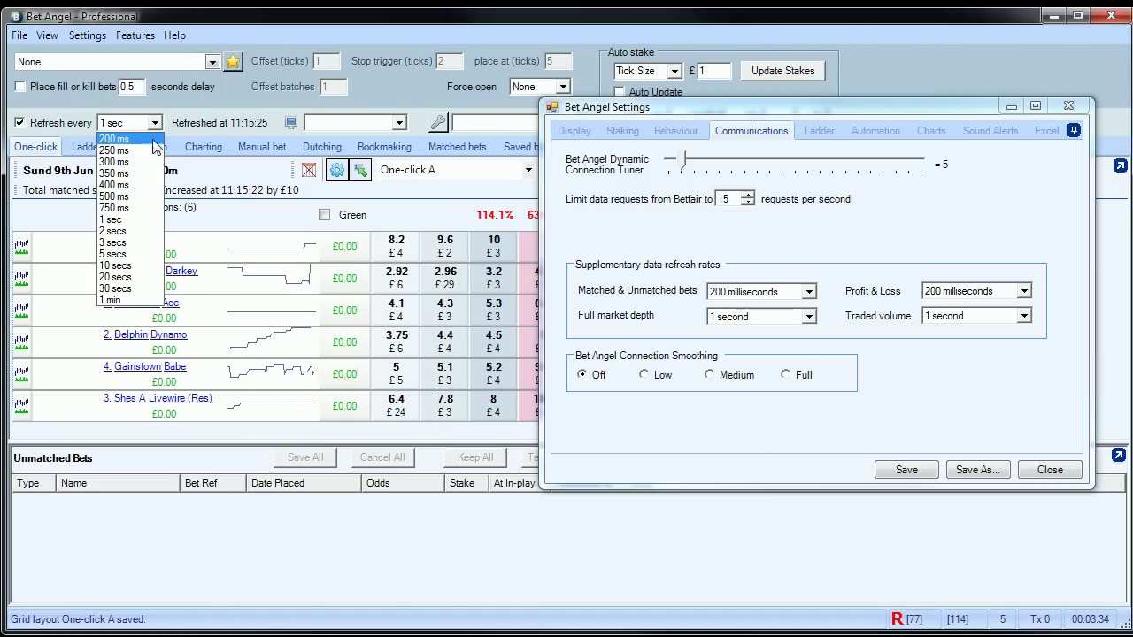
click(146, 140)
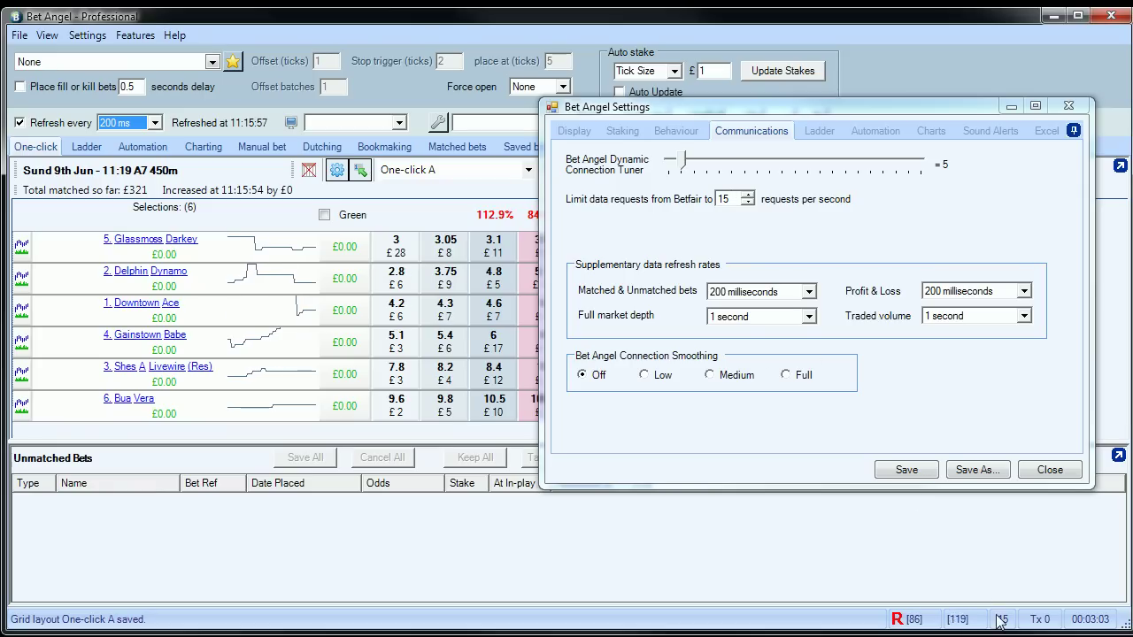
Step: Push the Betfair request limit up toward 40 to show the warning, then select the value to replace it
click(748, 196)
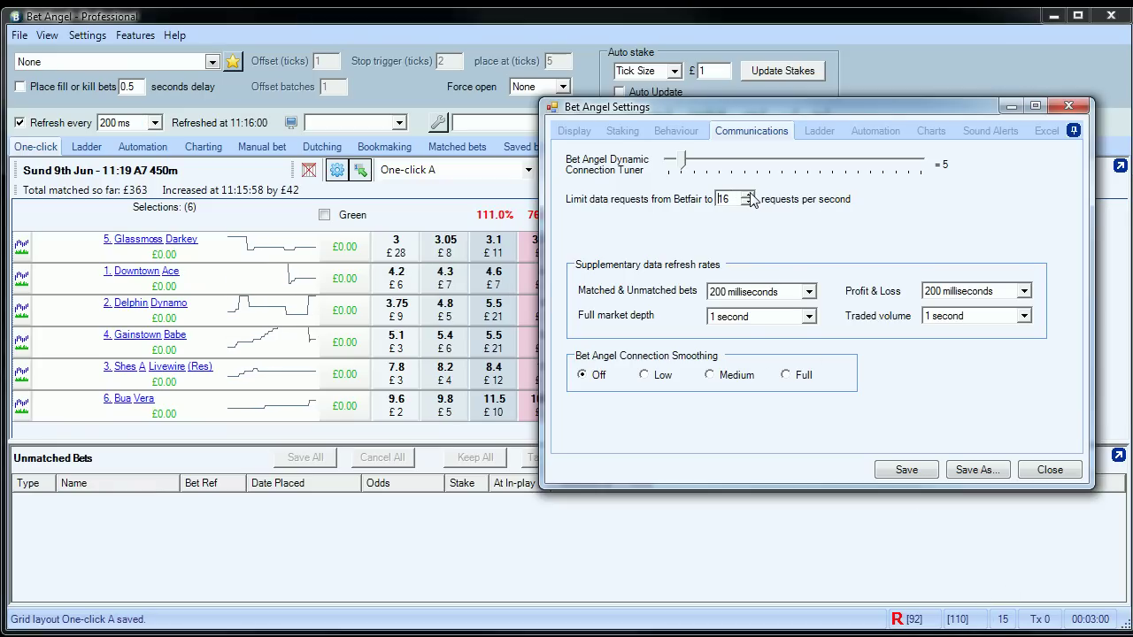
click(749, 195)
click(749, 196)
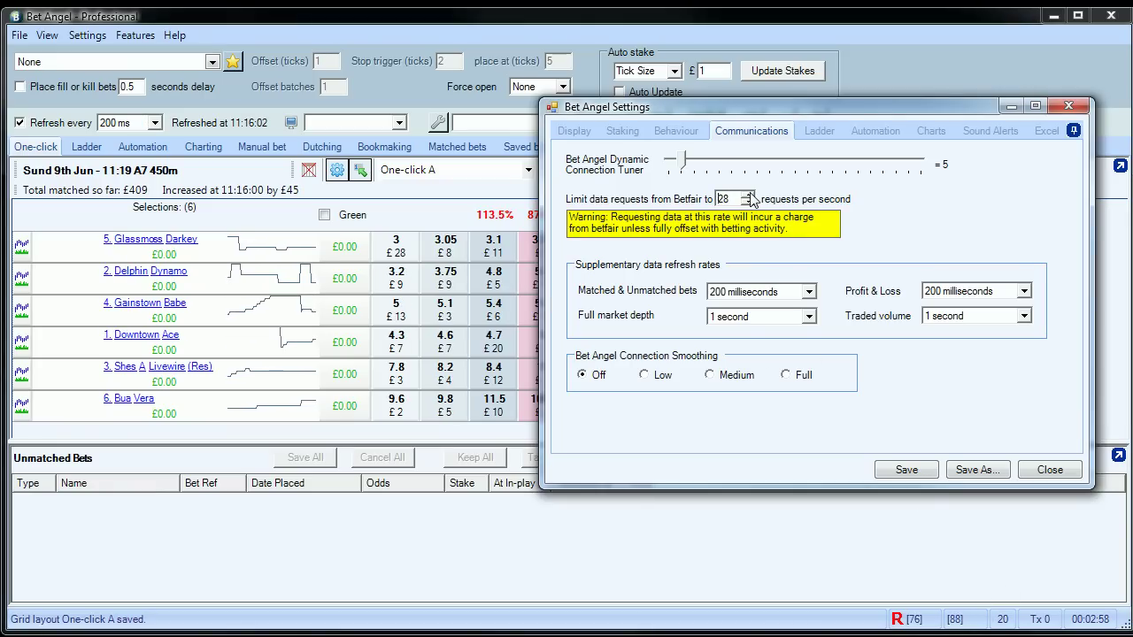
click(749, 195)
click(749, 195)
click(749, 195)
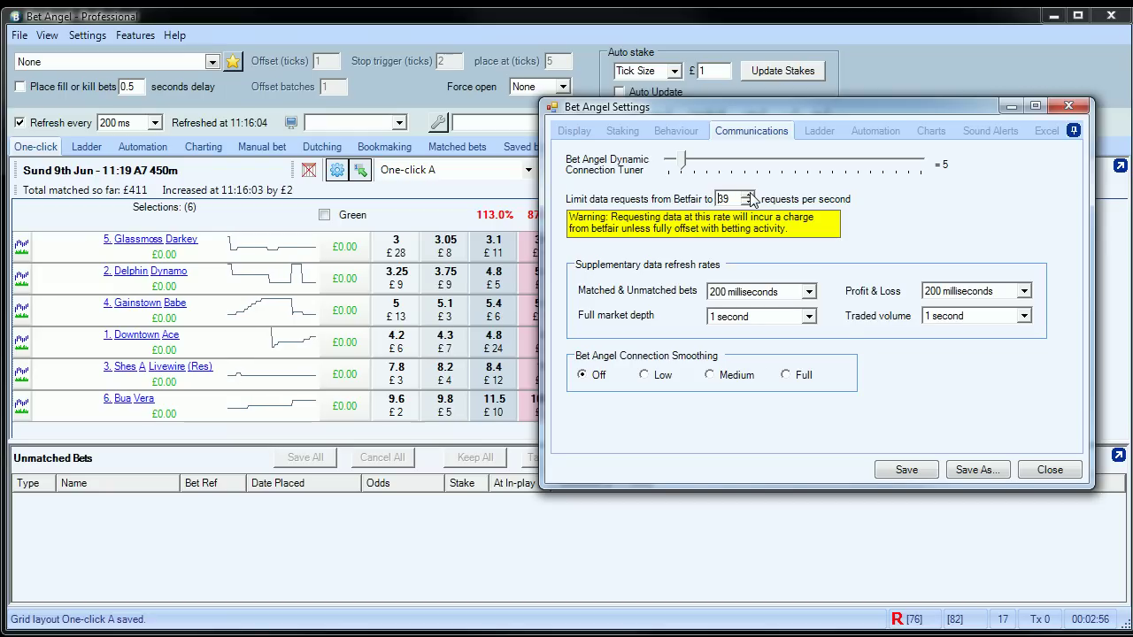
click(749, 195)
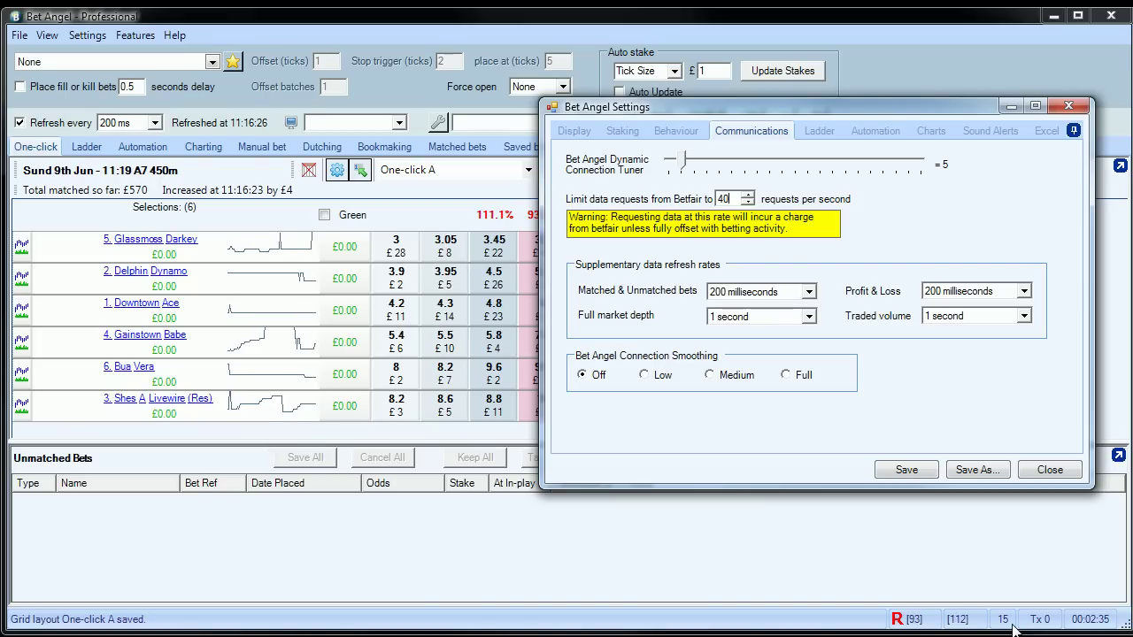
double_click(725, 199)
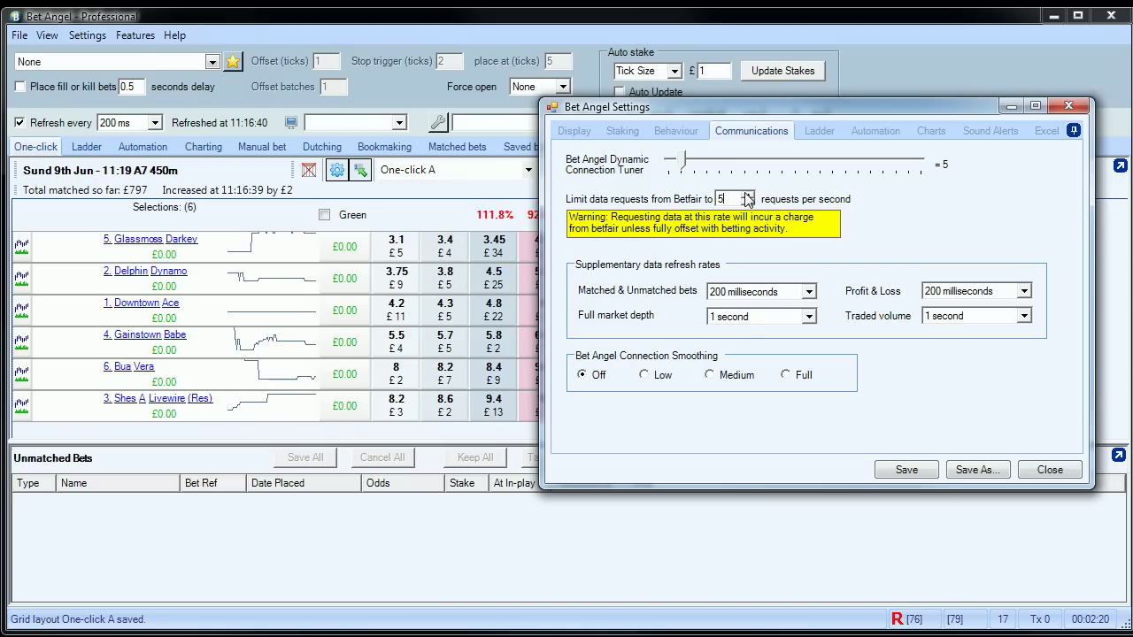
Step: Nudge the request limit to 6 and back to 5, then step it up to 17
click(748, 196)
click(748, 203)
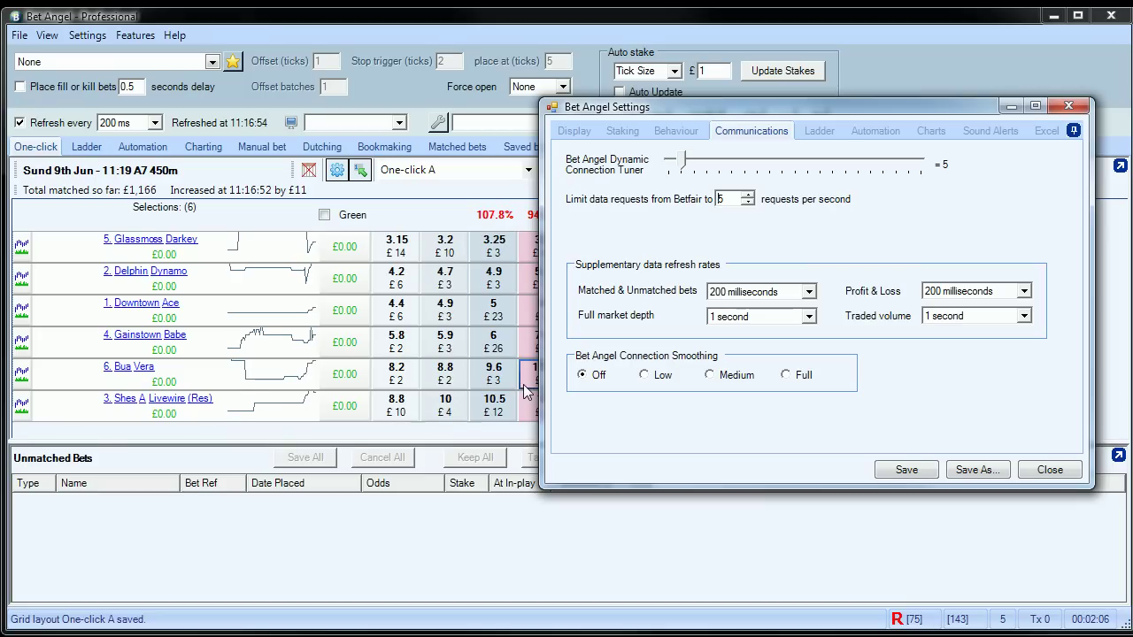
click(748, 196)
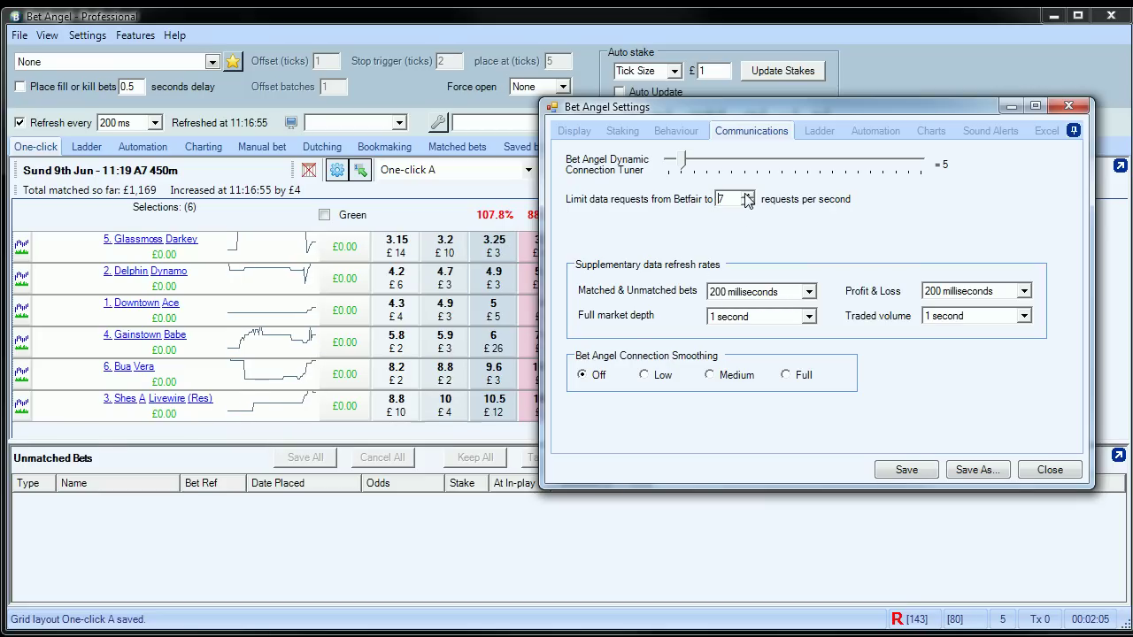
click(747, 196)
click(747, 196)
click(747, 195)
click(747, 195)
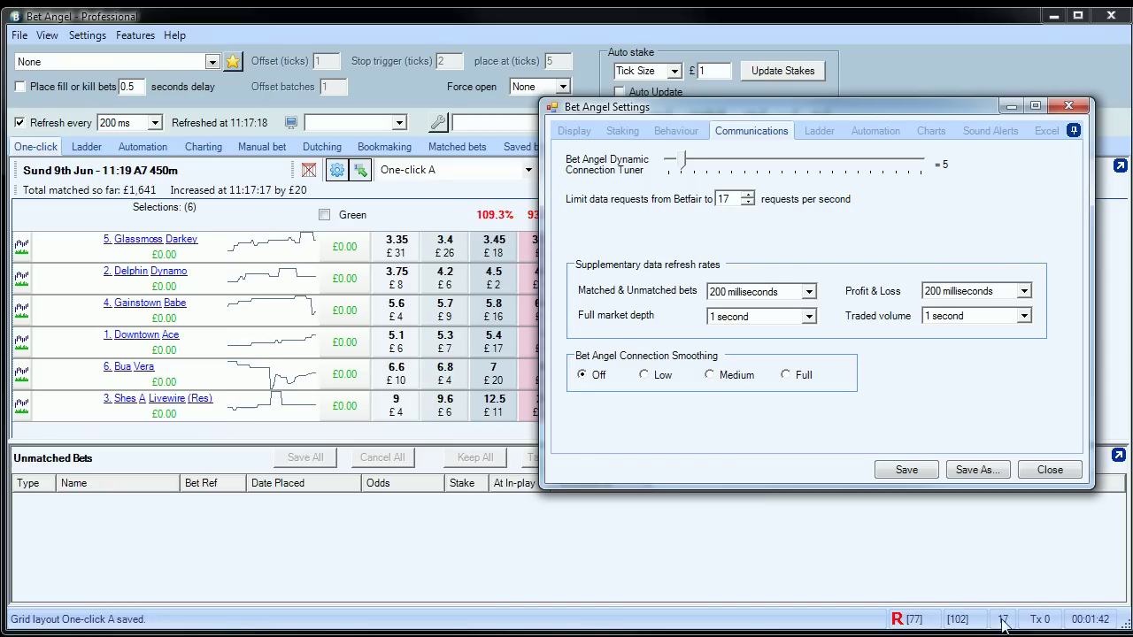
Step: Raise the request limit to 25 to trigger the charge warning, then lower it to 18
click(749, 194)
click(748, 195)
click(749, 194)
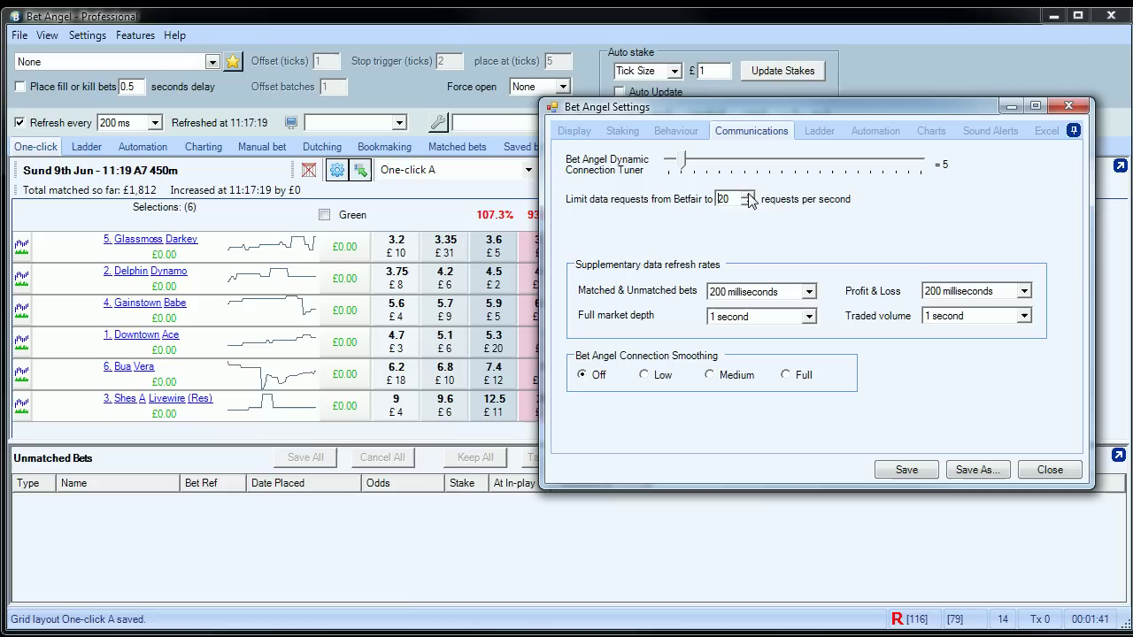
click(749, 195)
click(748, 195)
click(749, 194)
click(748, 195)
click(749, 195)
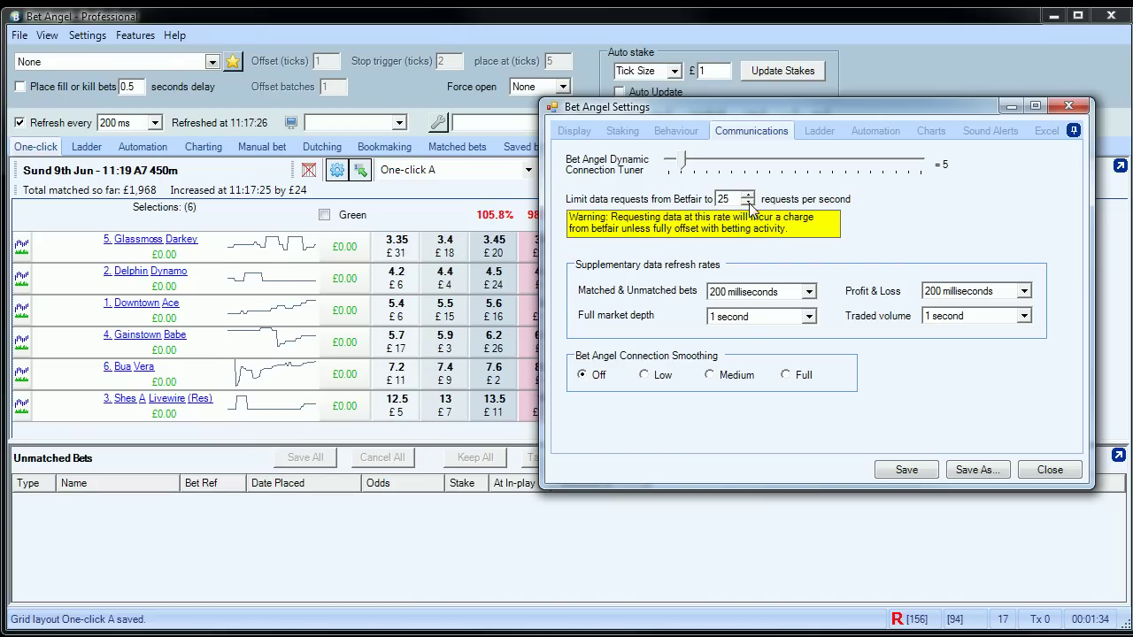
click(749, 203)
click(748, 202)
click(749, 203)
click(749, 202)
click(749, 203)
click(748, 203)
click(748, 202)
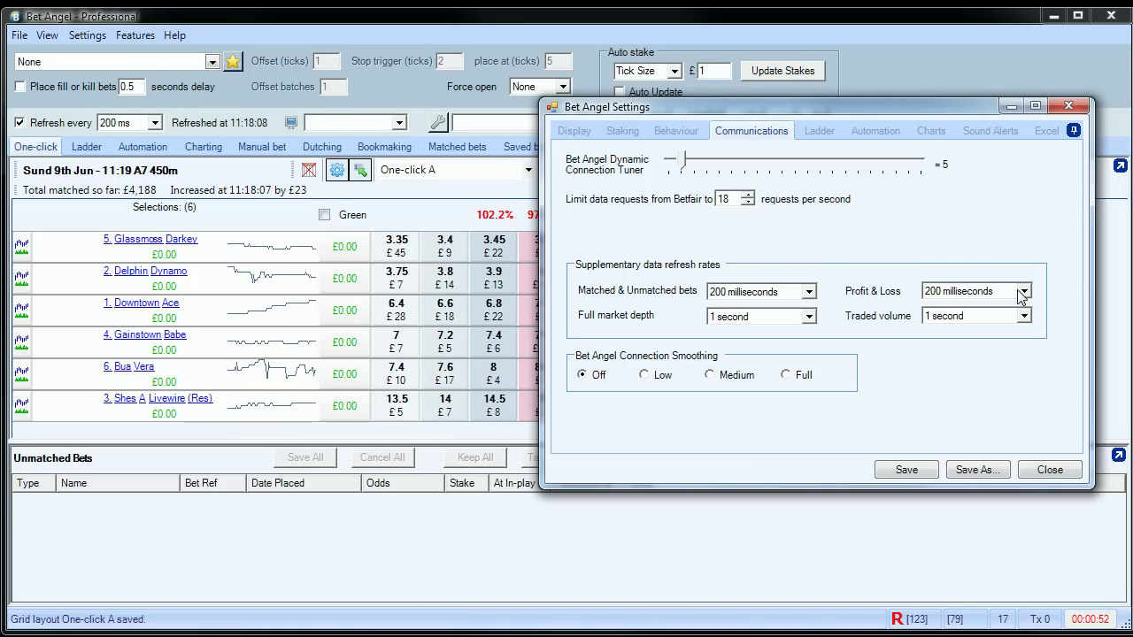
Step: Set the Profit & Loss refresh rate to 500 milliseconds after briefly trying 1 second
click(1022, 292)
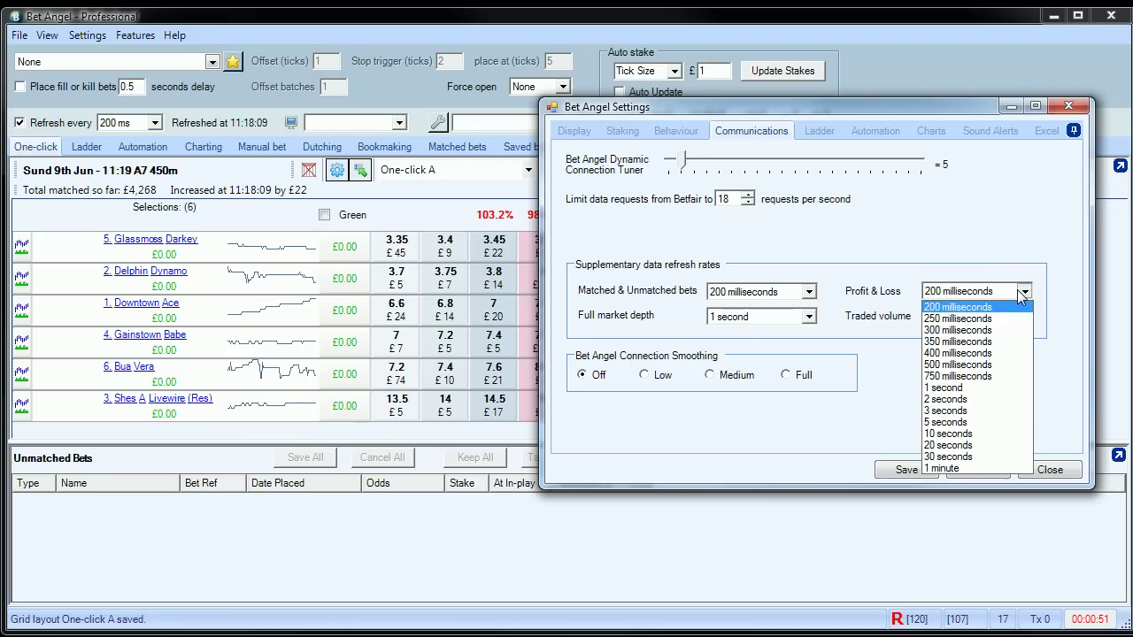
click(991, 389)
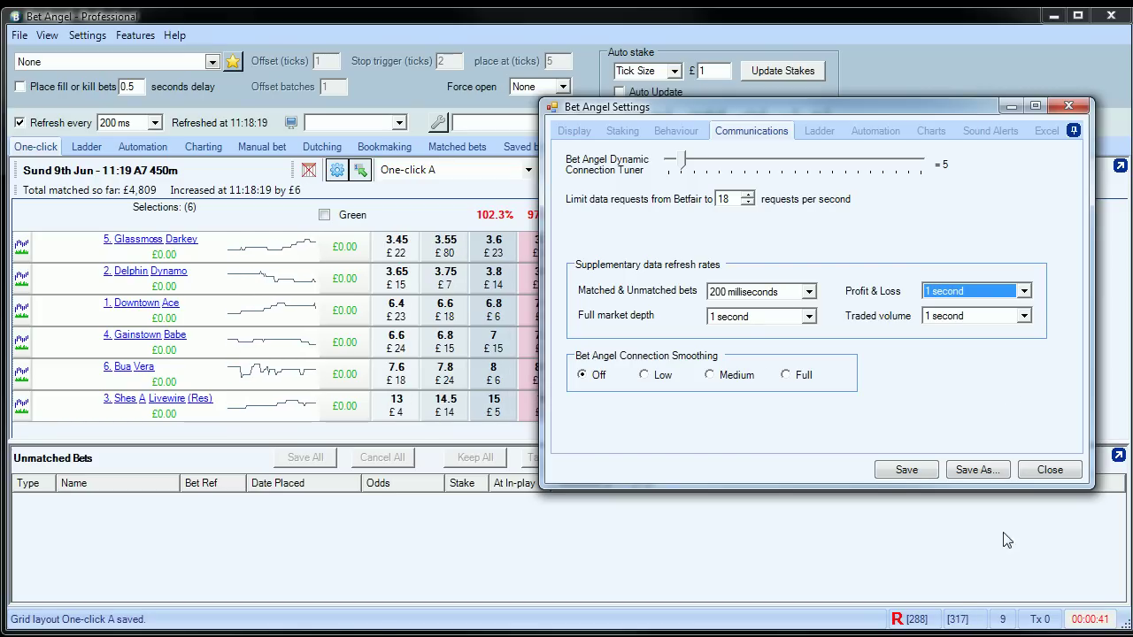
click(1023, 291)
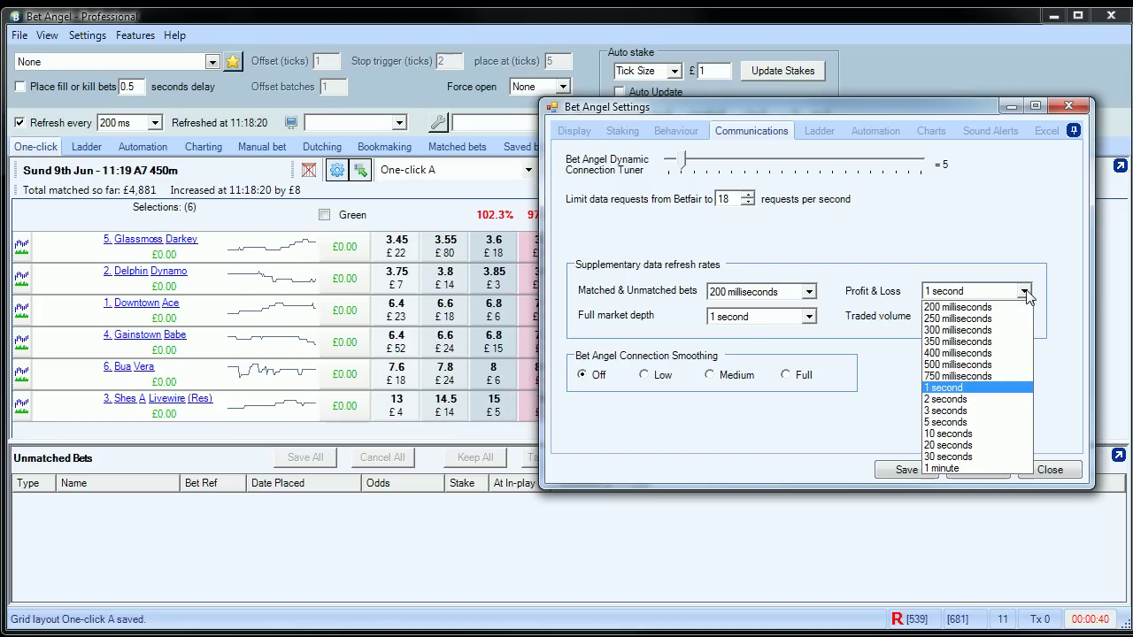
click(1015, 364)
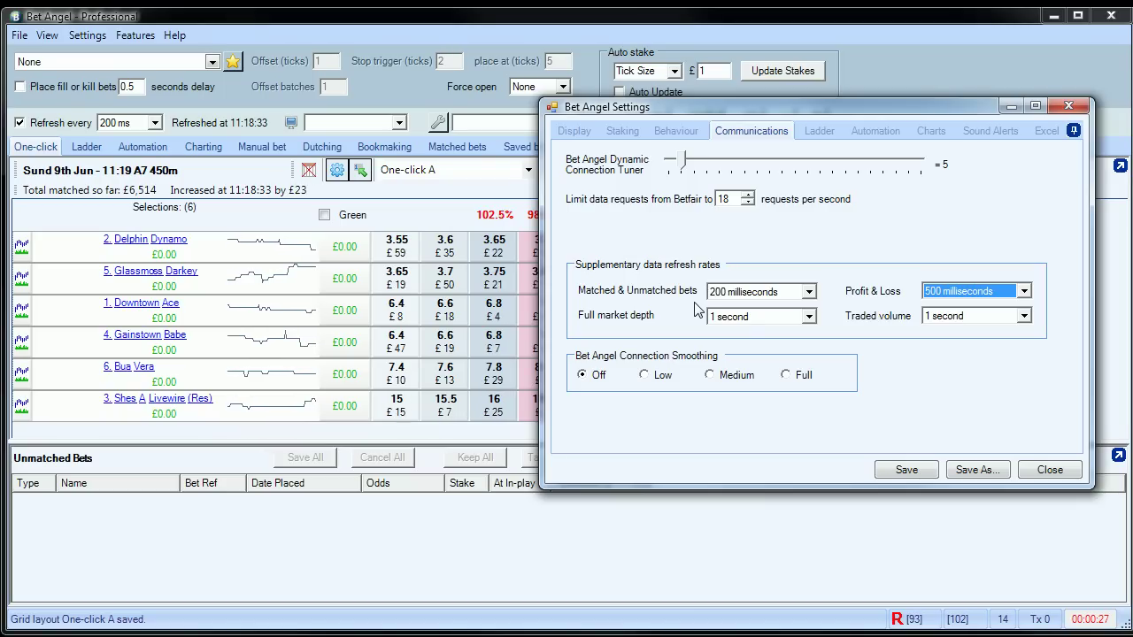
Step: Set Matched & Unmatched bets refresh to 500 milliseconds and lower the request limit to 15
click(807, 299)
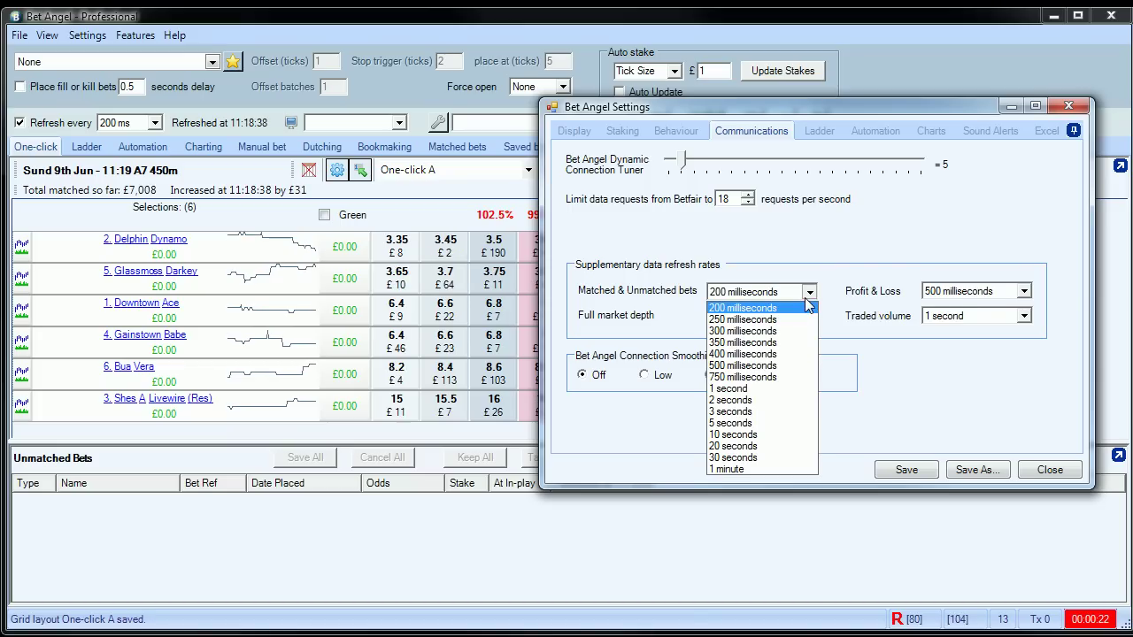
click(784, 366)
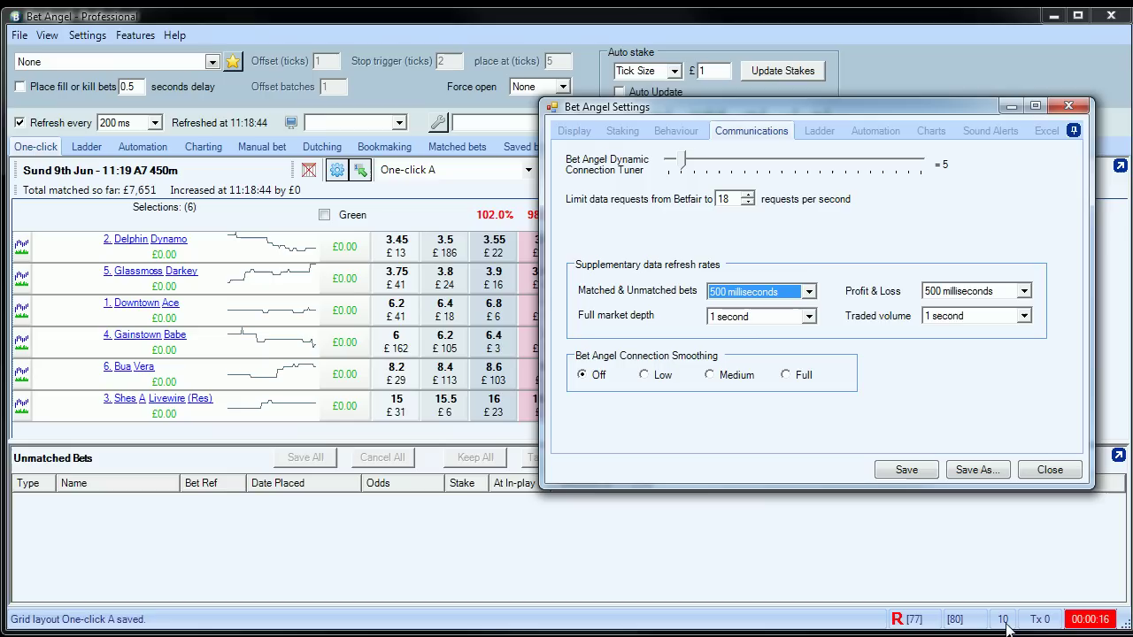
click(748, 203)
click(748, 203)
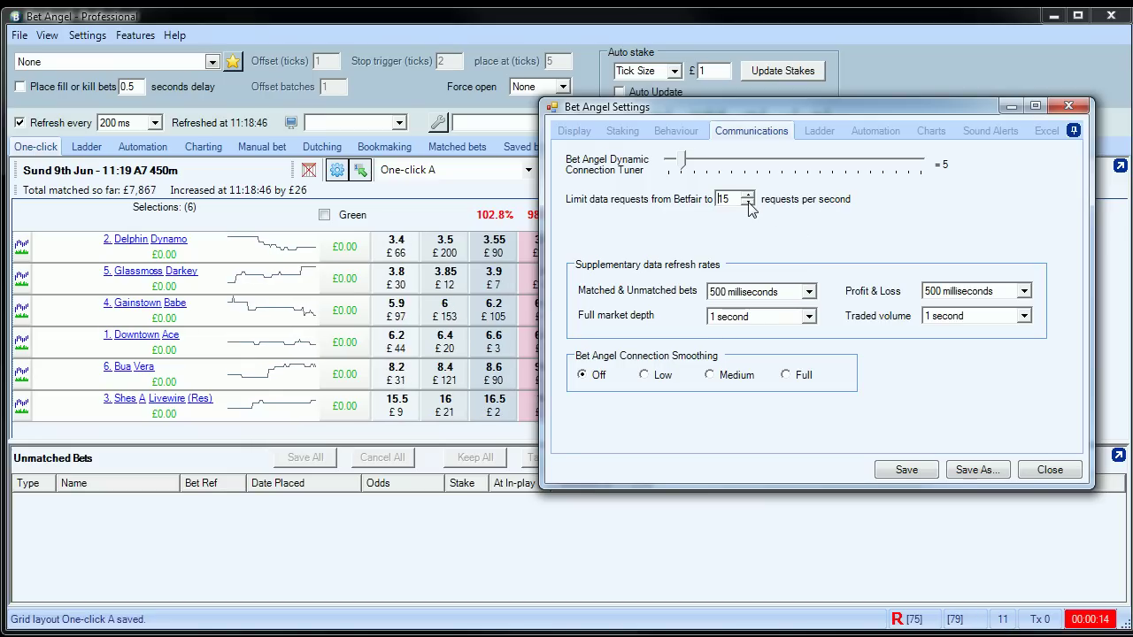
click(748, 203)
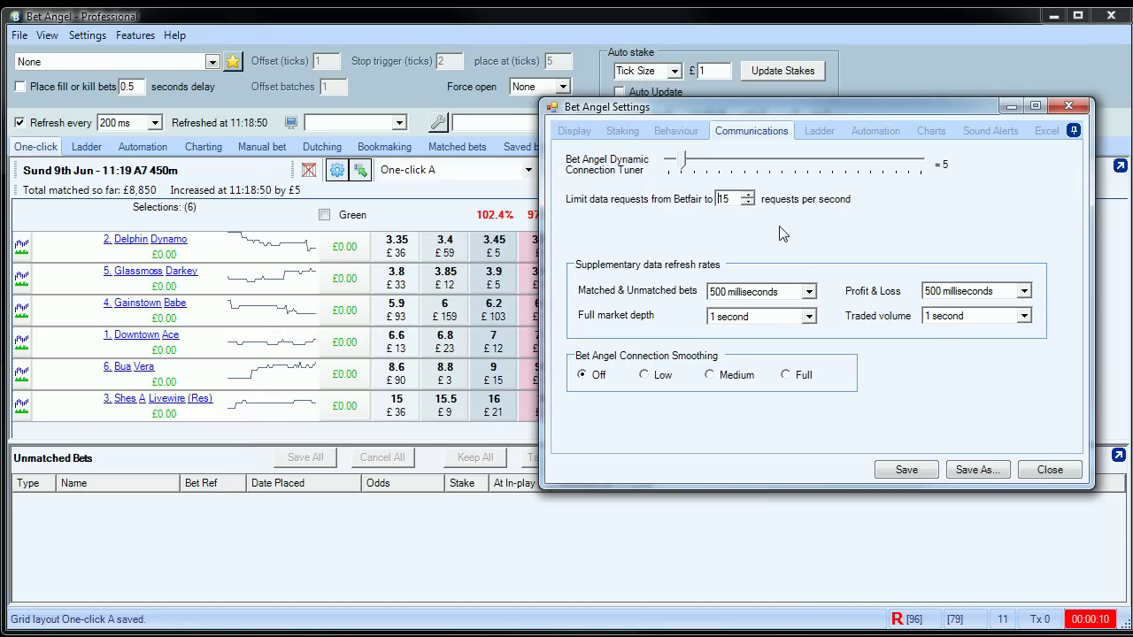
click(809, 316)
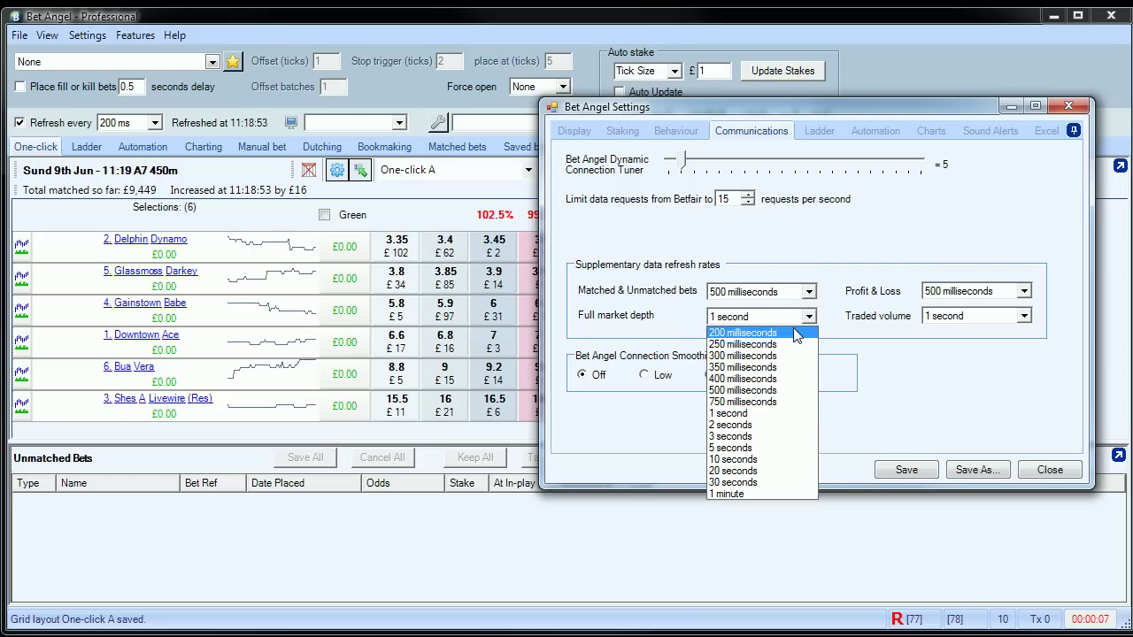
click(796, 332)
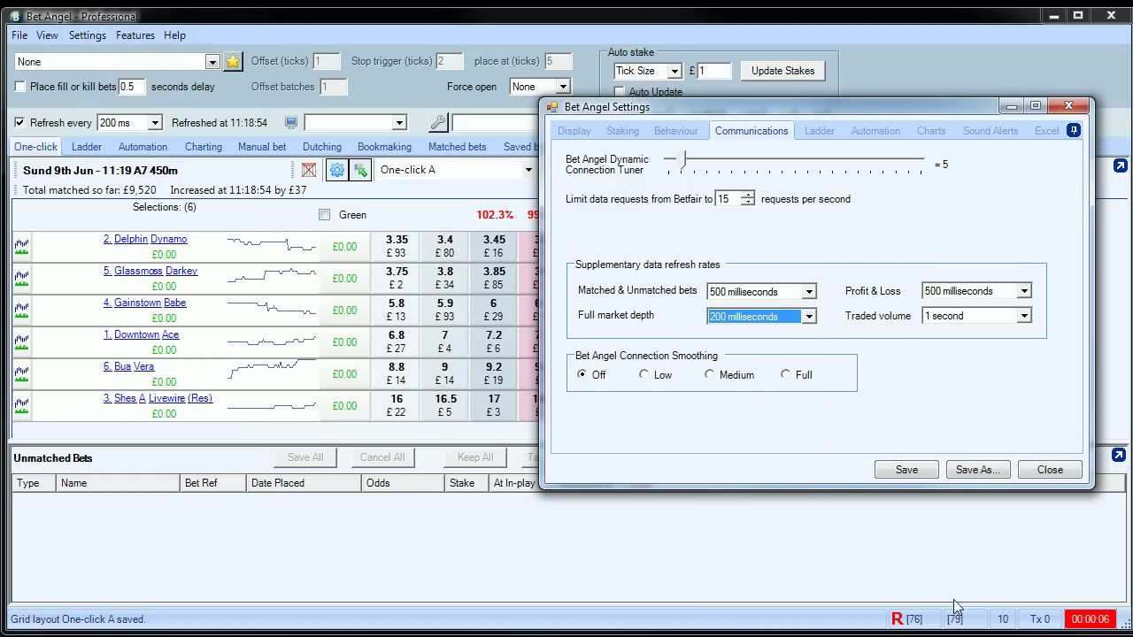
click(809, 316)
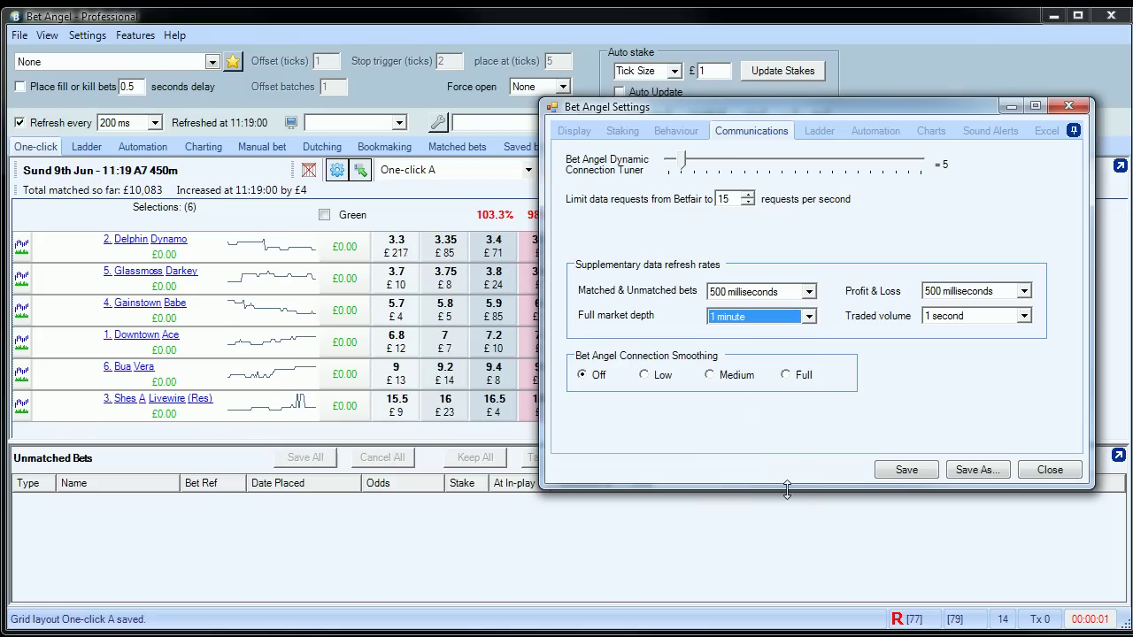
click(787, 494)
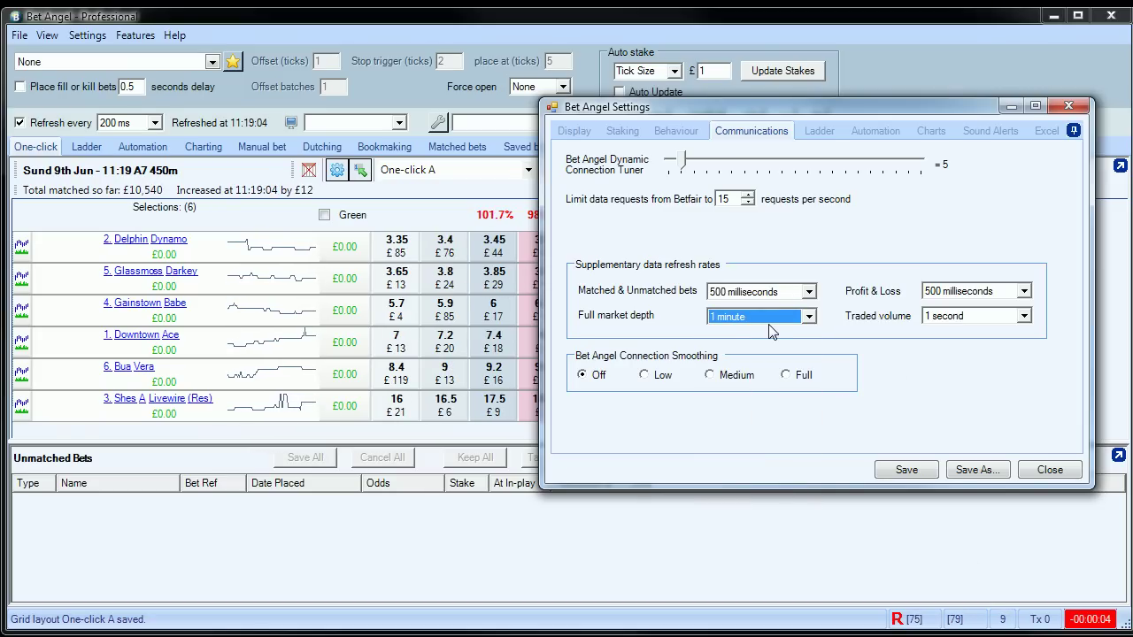
click(991, 323)
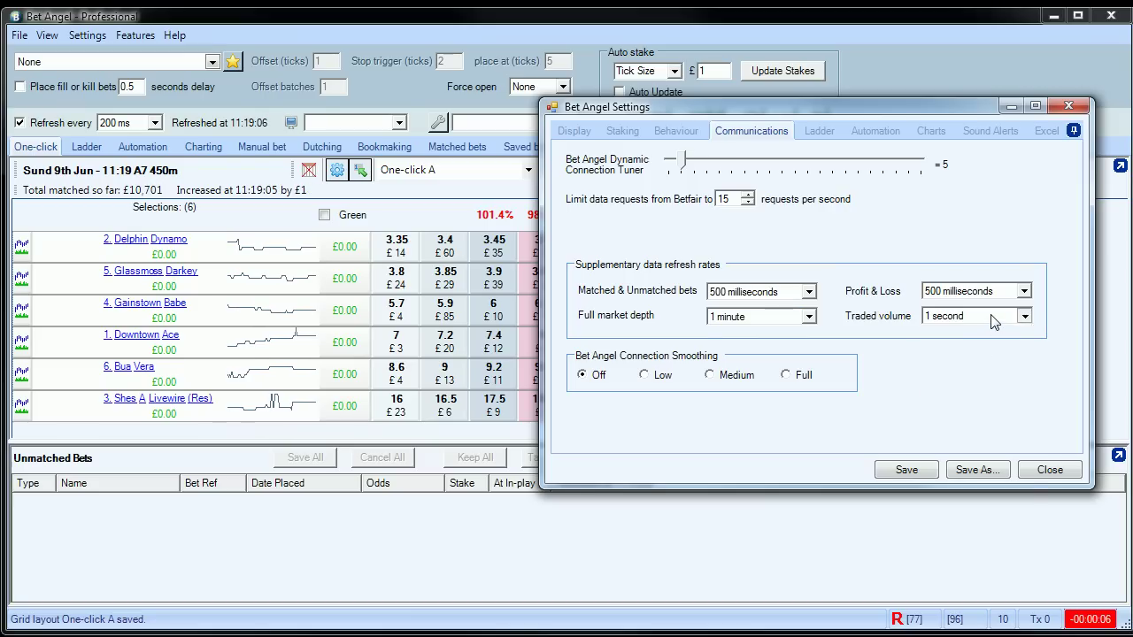
click(998, 319)
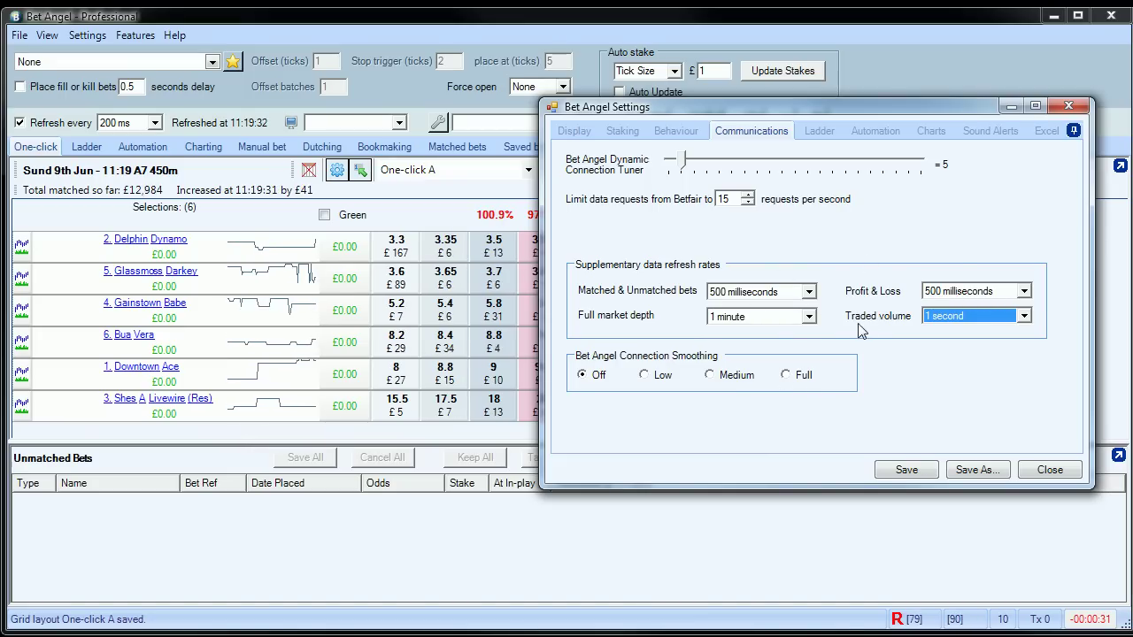
Step: Raise the Betfair request limit to 26 per second, then step it back down to 18
click(748, 196)
click(748, 195)
click(748, 196)
click(748, 196)
click(748, 196)
click(748, 195)
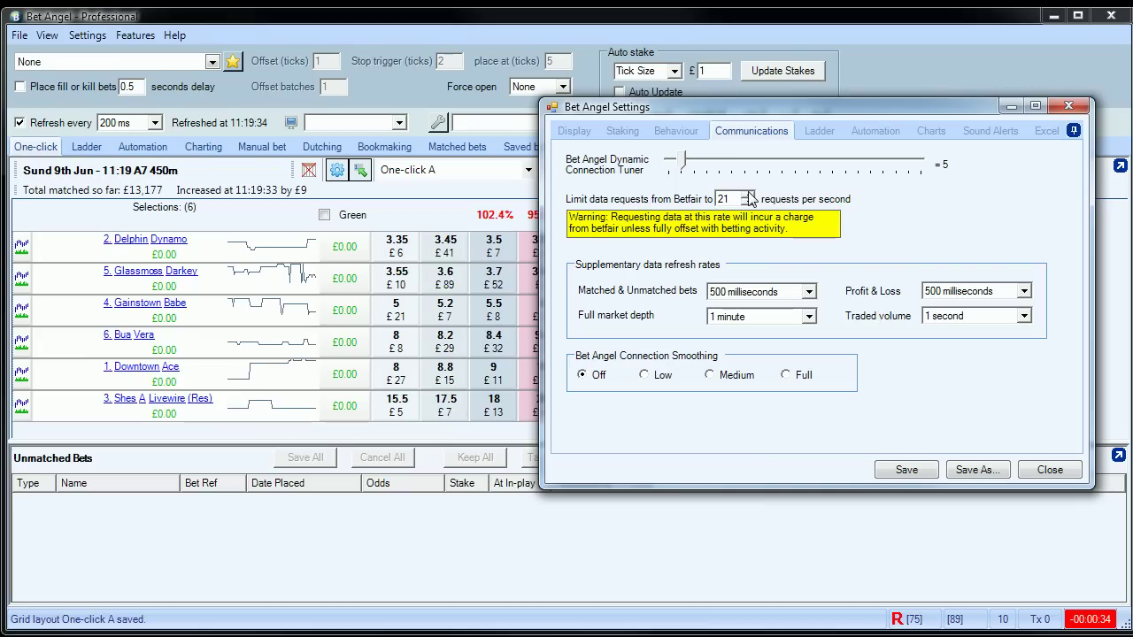
click(748, 196)
click(748, 196)
click(748, 196)
click(747, 195)
click(748, 195)
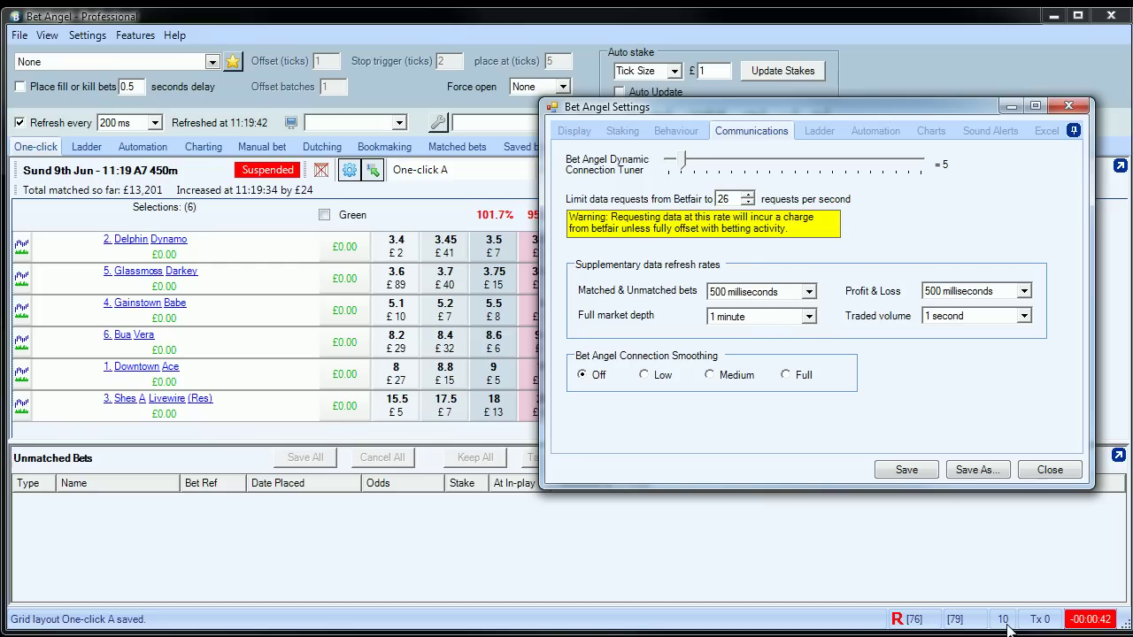
click(748, 202)
click(748, 203)
click(748, 203)
click(748, 203)
click(748, 203)
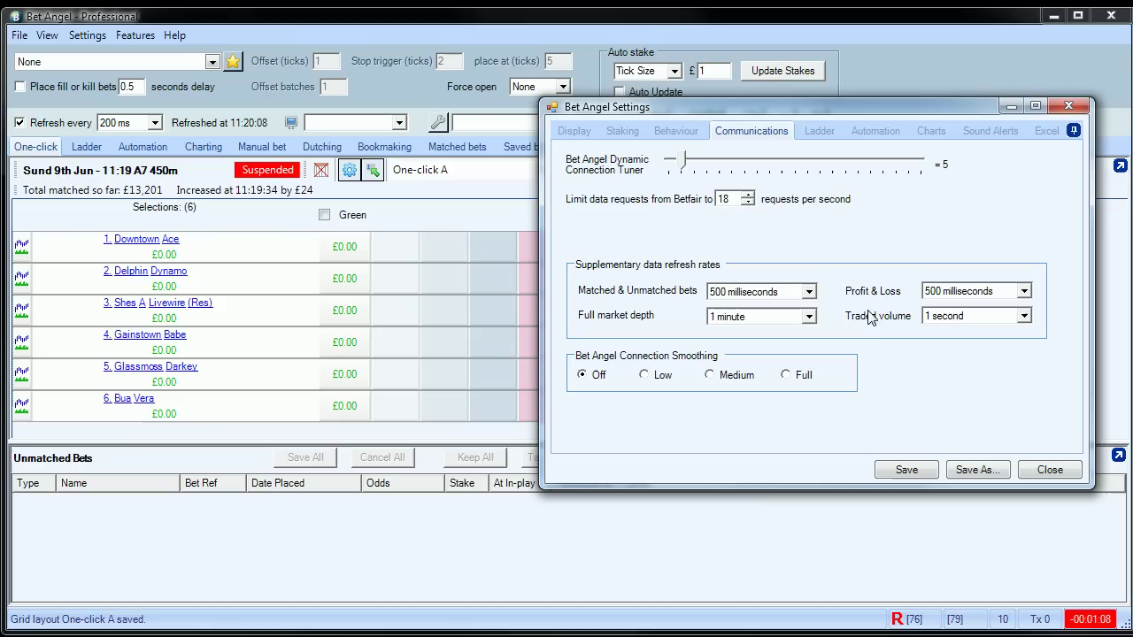
Step: Use Save As to store the Communications settings as the preset 'Horse racing in-play'
click(976, 472)
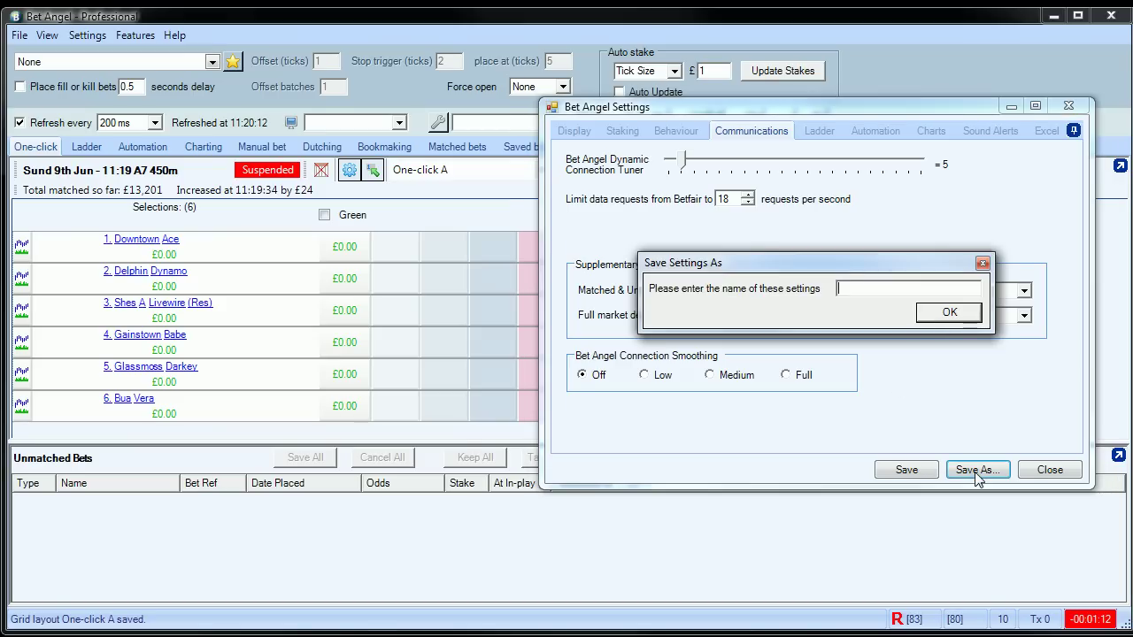
click(902, 292)
text(My best connection)
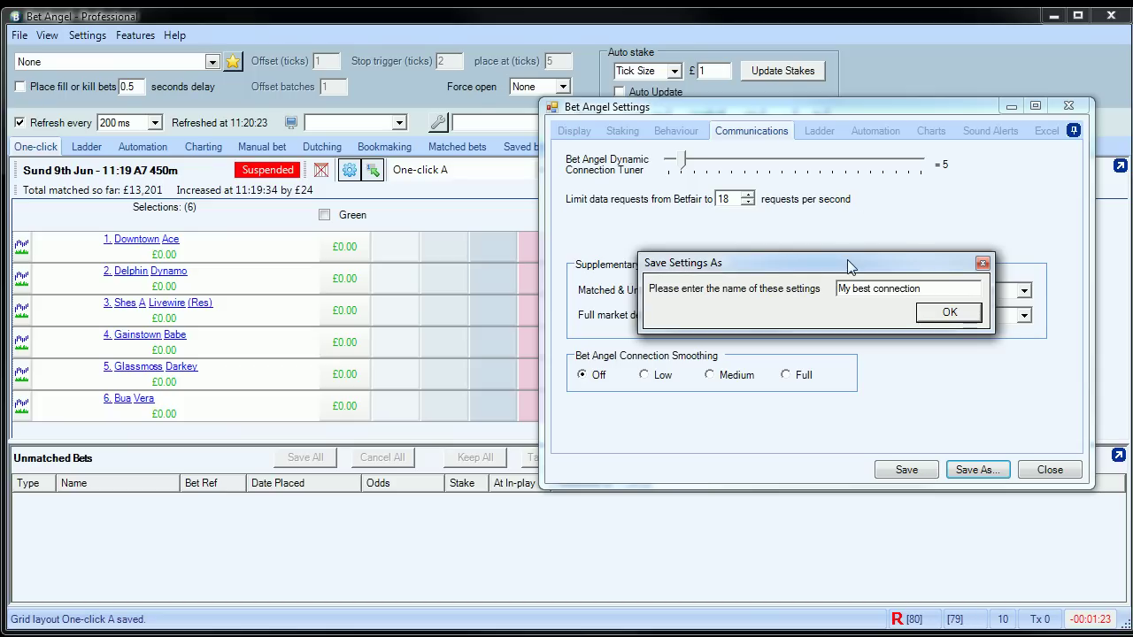
drag(848, 265, 907, 157)
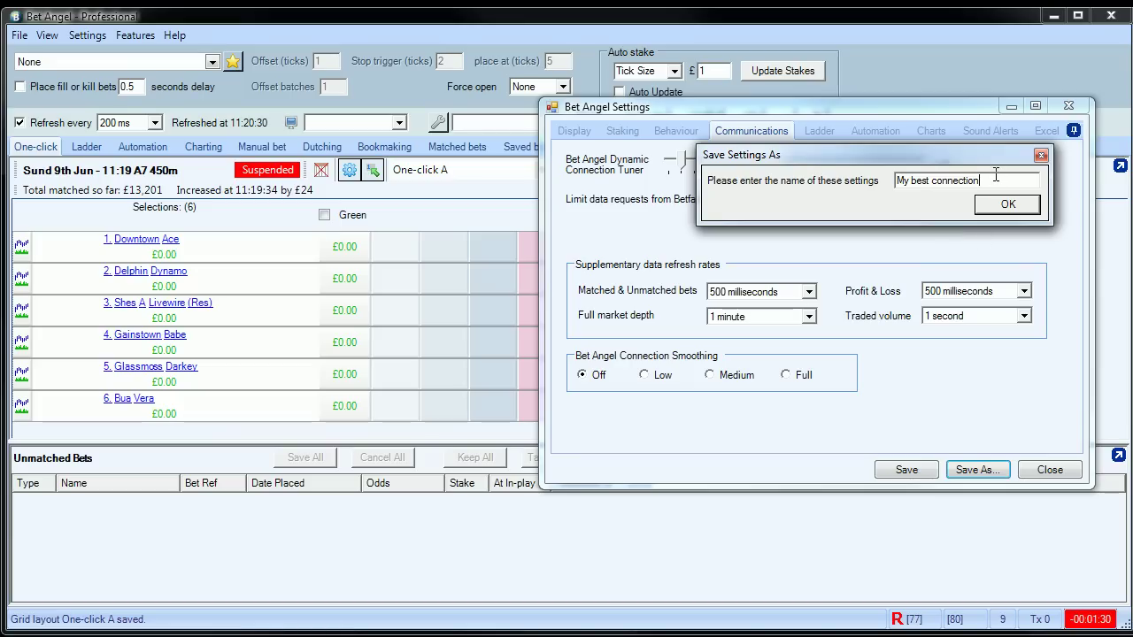
drag(987, 180, 859, 174)
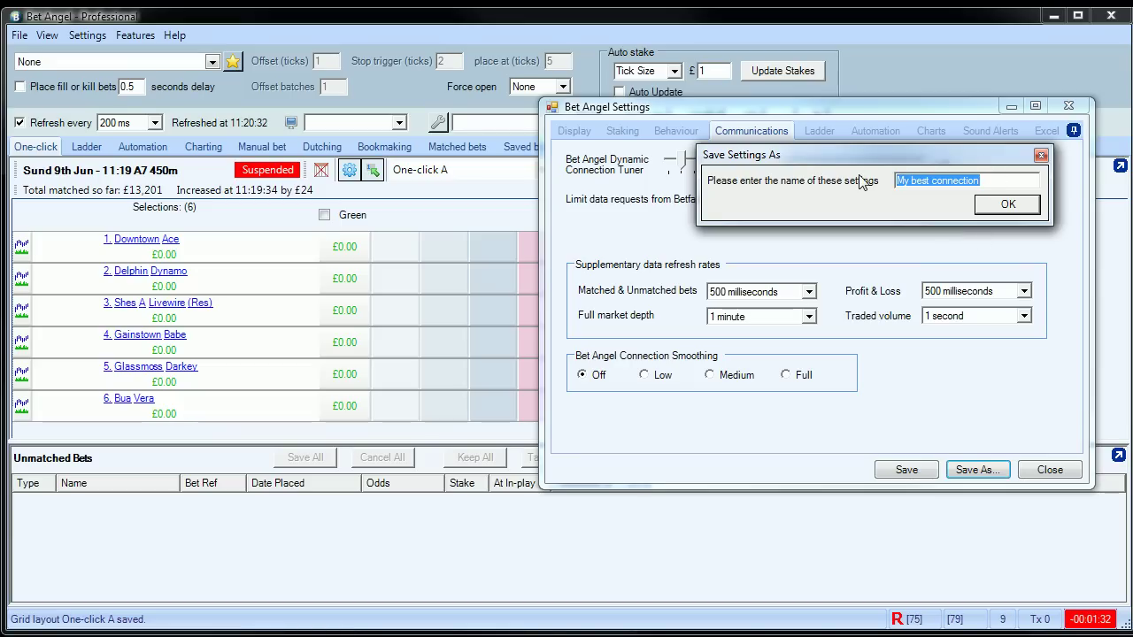
text(Hor)
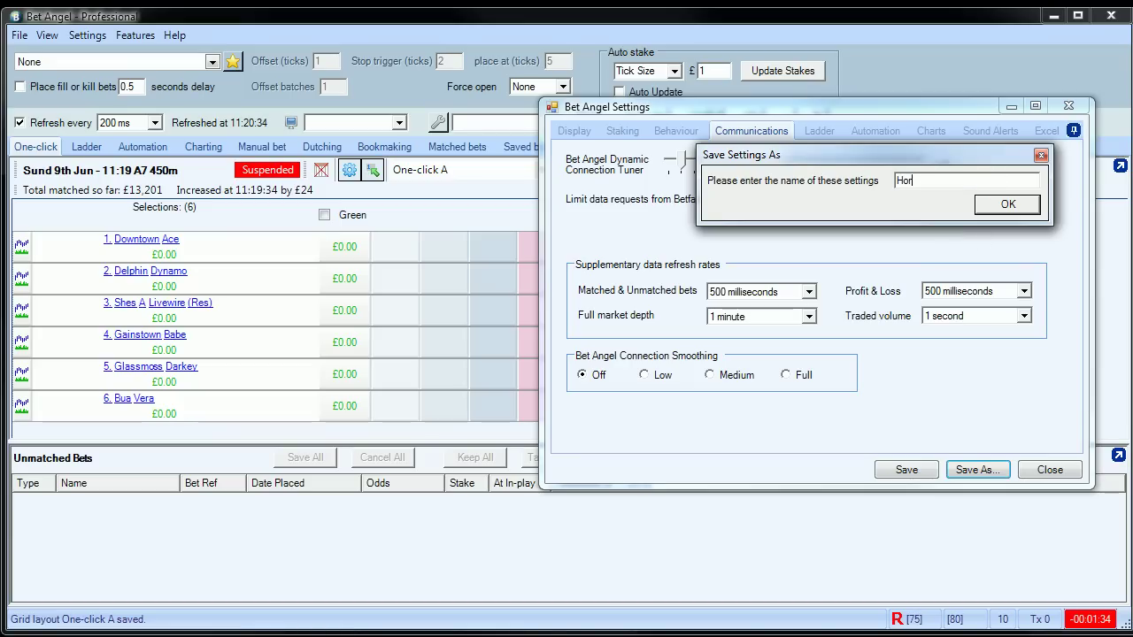
text(se racing in-play)
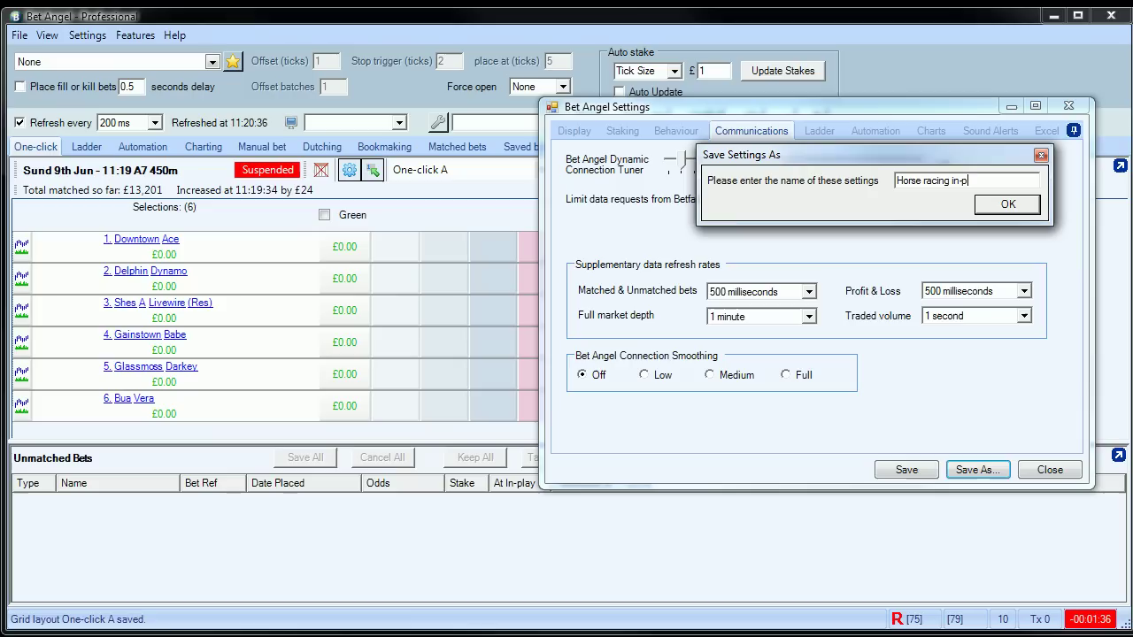
click(1002, 207)
drag(841, 112, 827, 163)
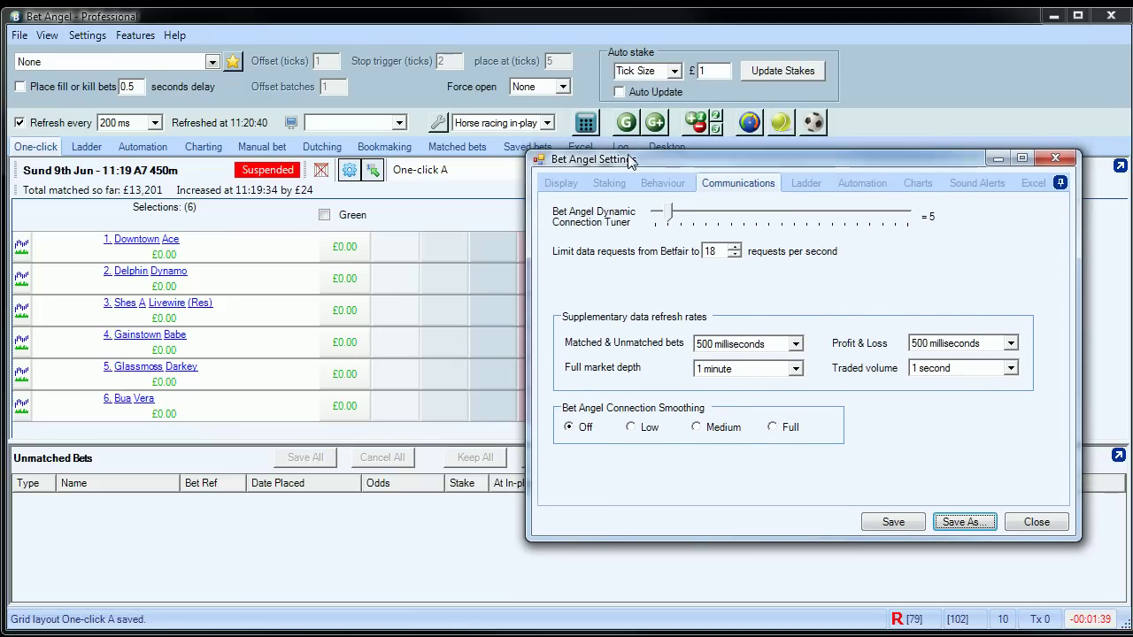
click(547, 123)
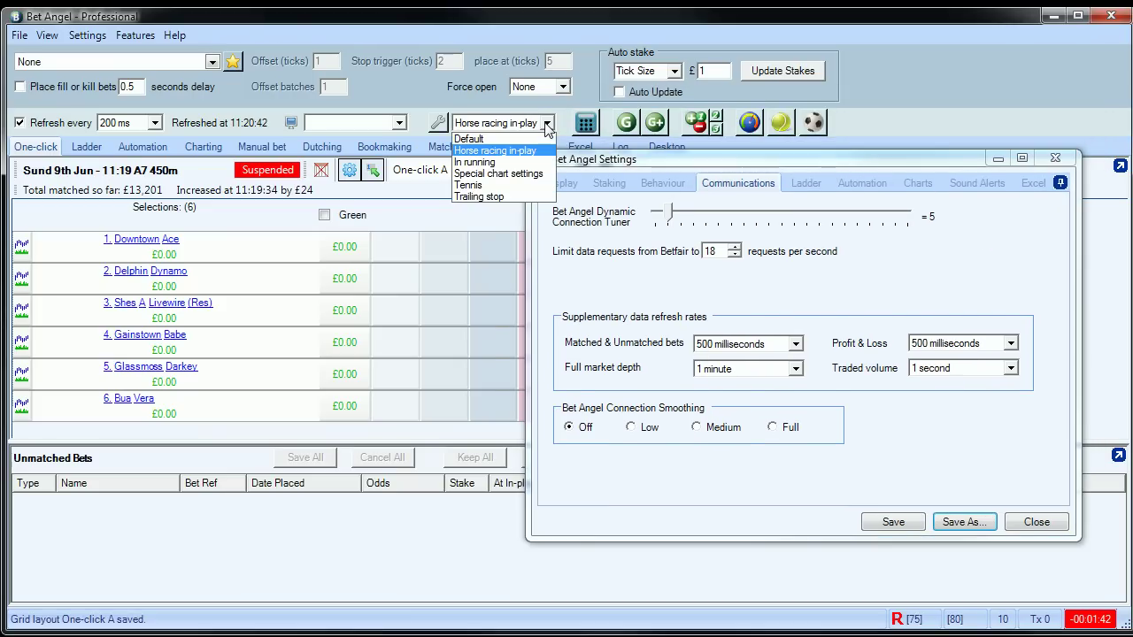
click(495, 151)
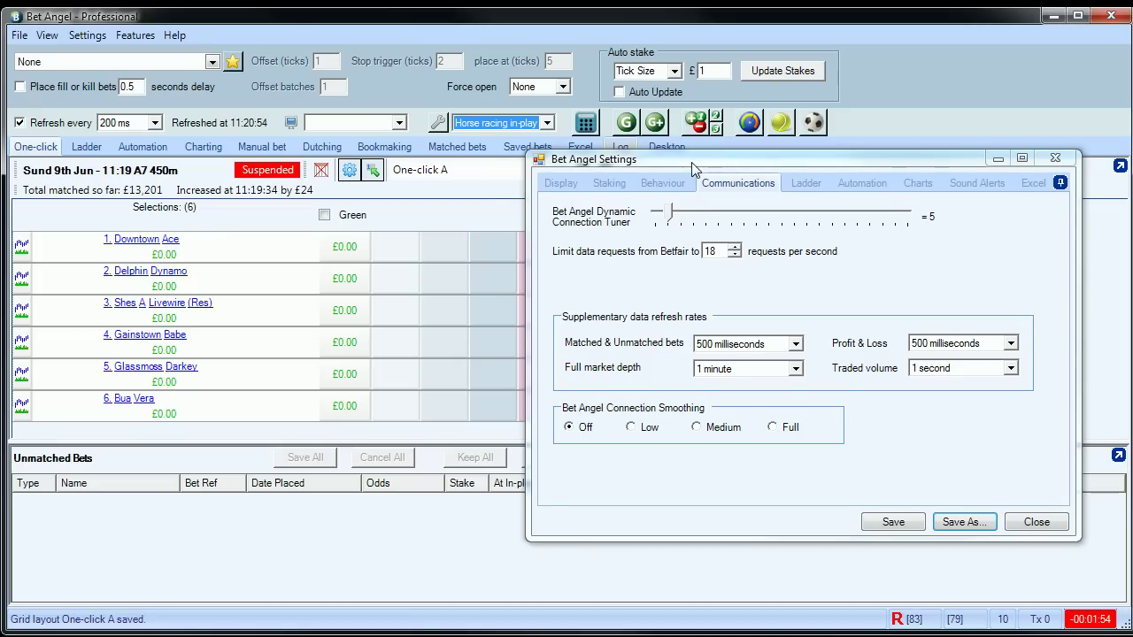
drag(691, 162, 683, 134)
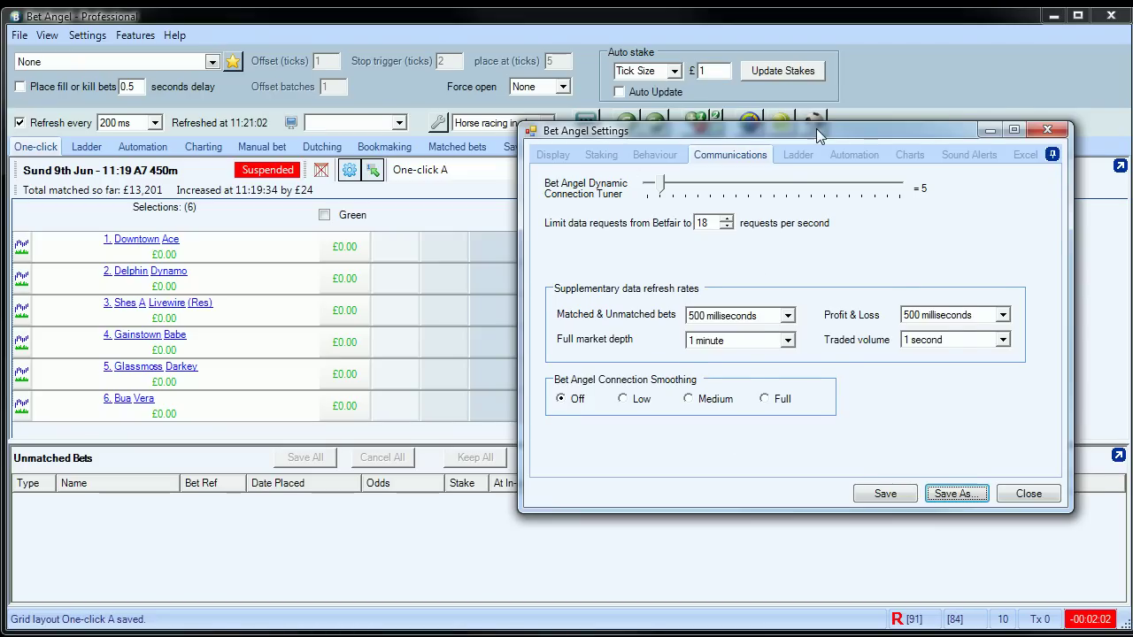
Step: Launch the Guardian market monitor and keep its refresh interval at 1 second
drag(816, 129, 836, 159)
click(626, 122)
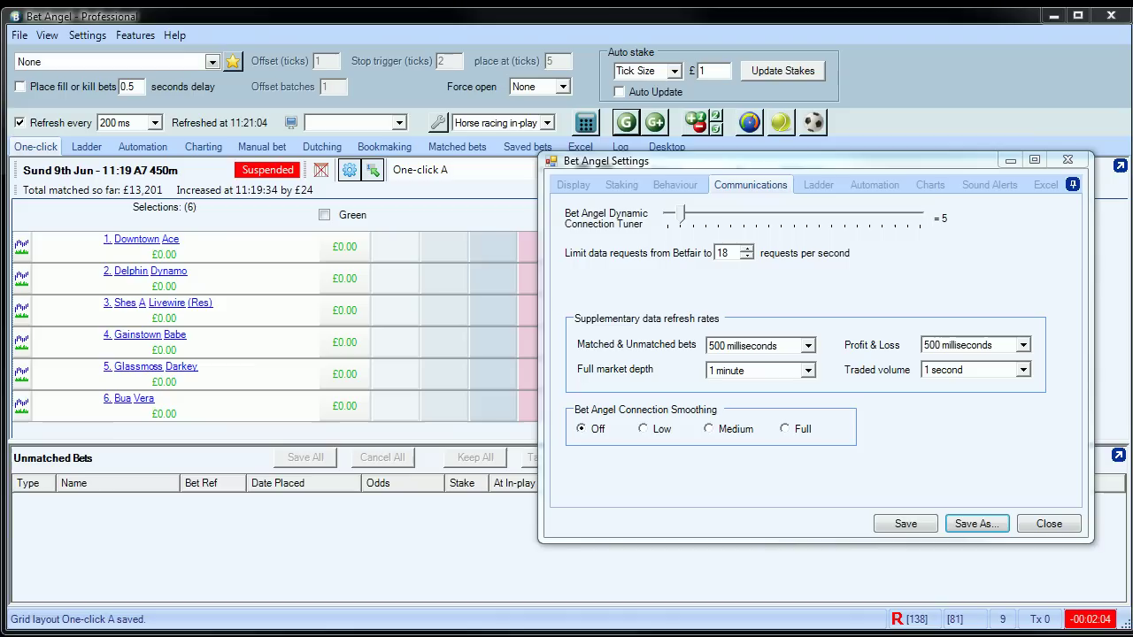
drag(206, 219, 286, 163)
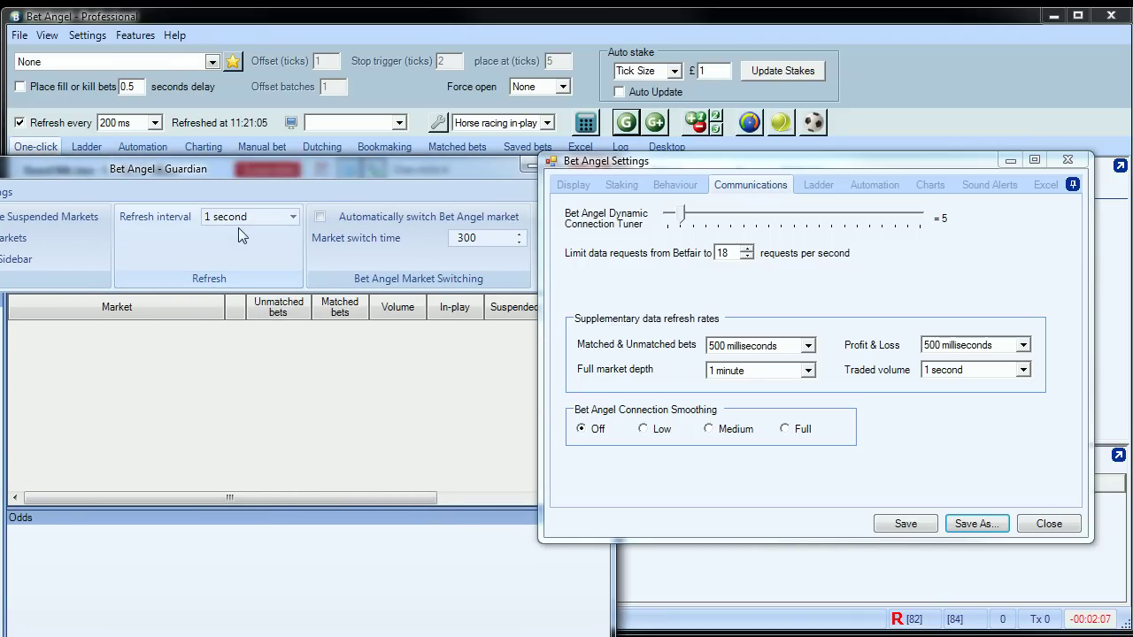
click(292, 217)
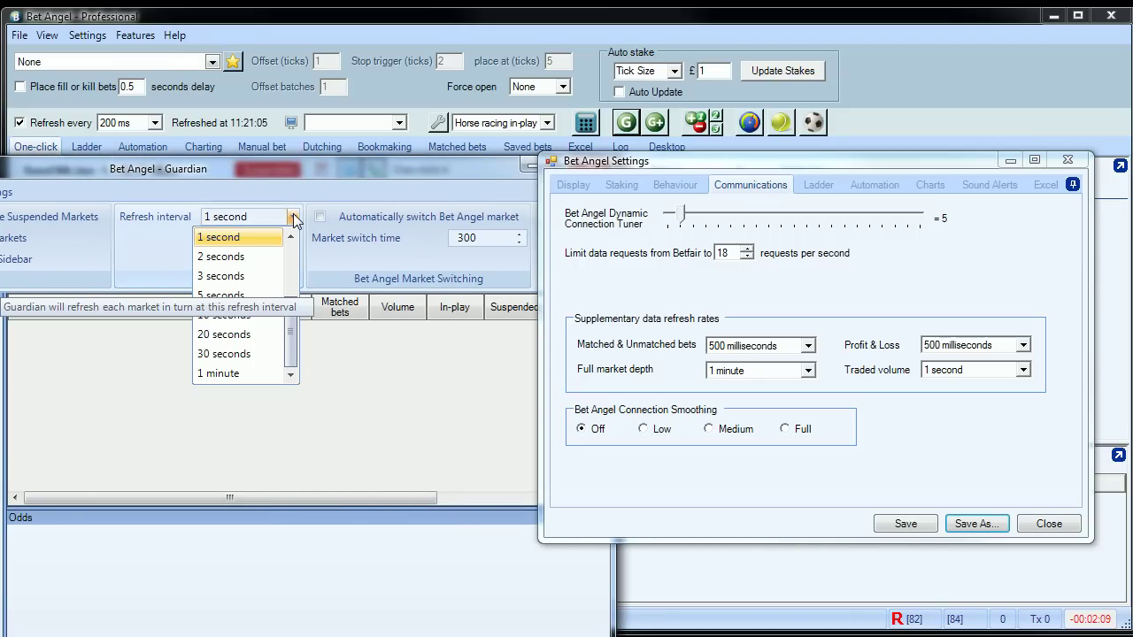
scroll(296, 261, up, 2)
click(292, 217)
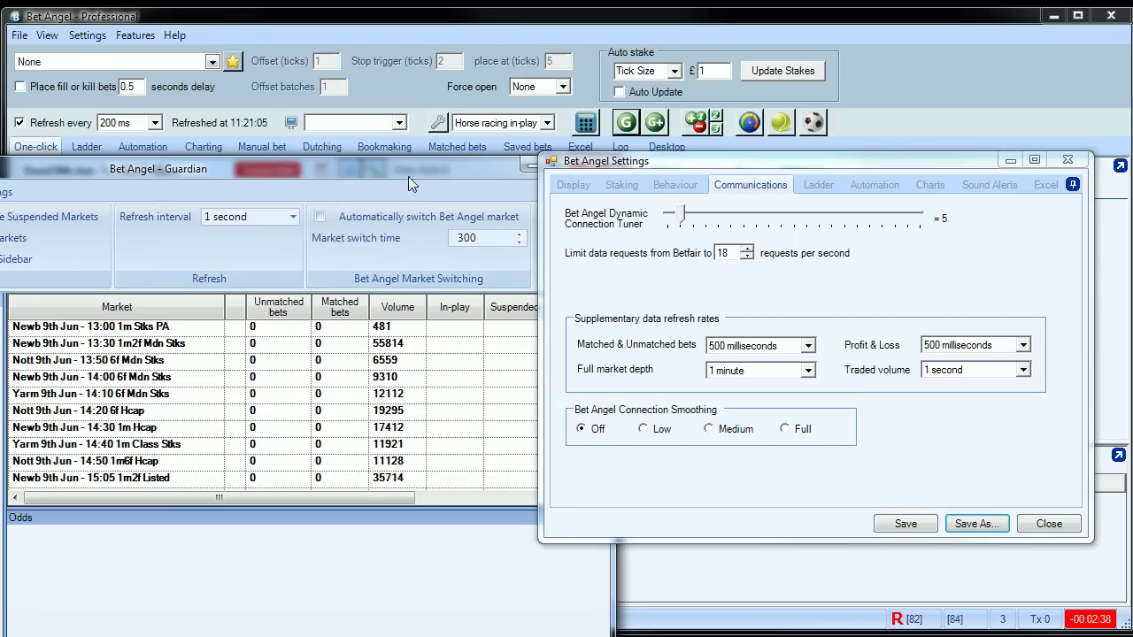
Step: Move the Guardian window aside and close it
drag(408, 173, 350, 142)
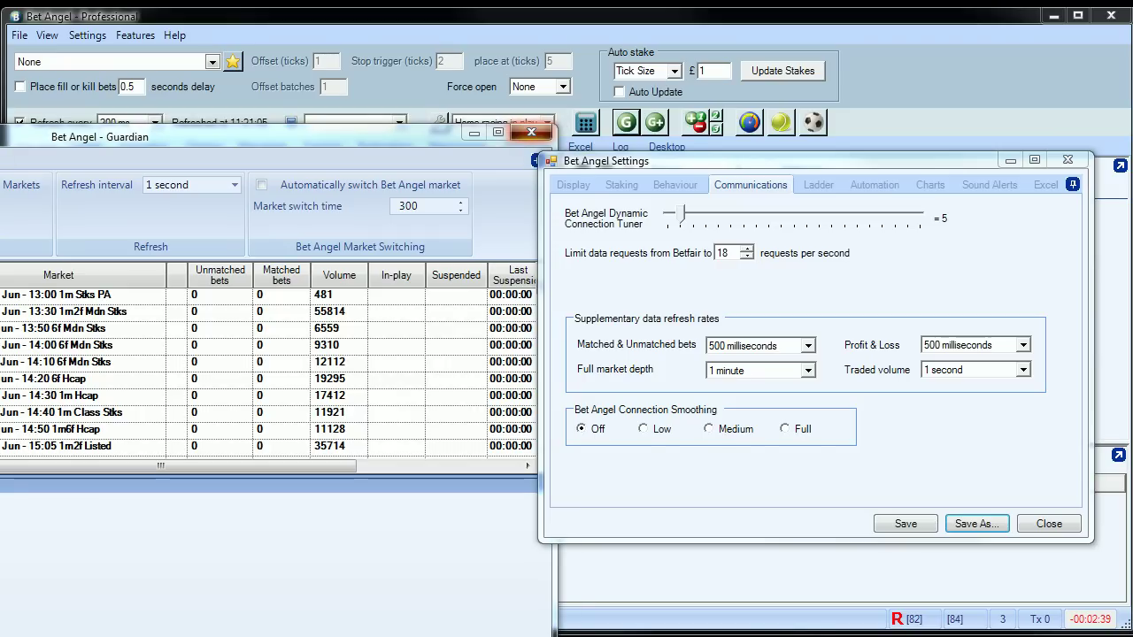
click(531, 132)
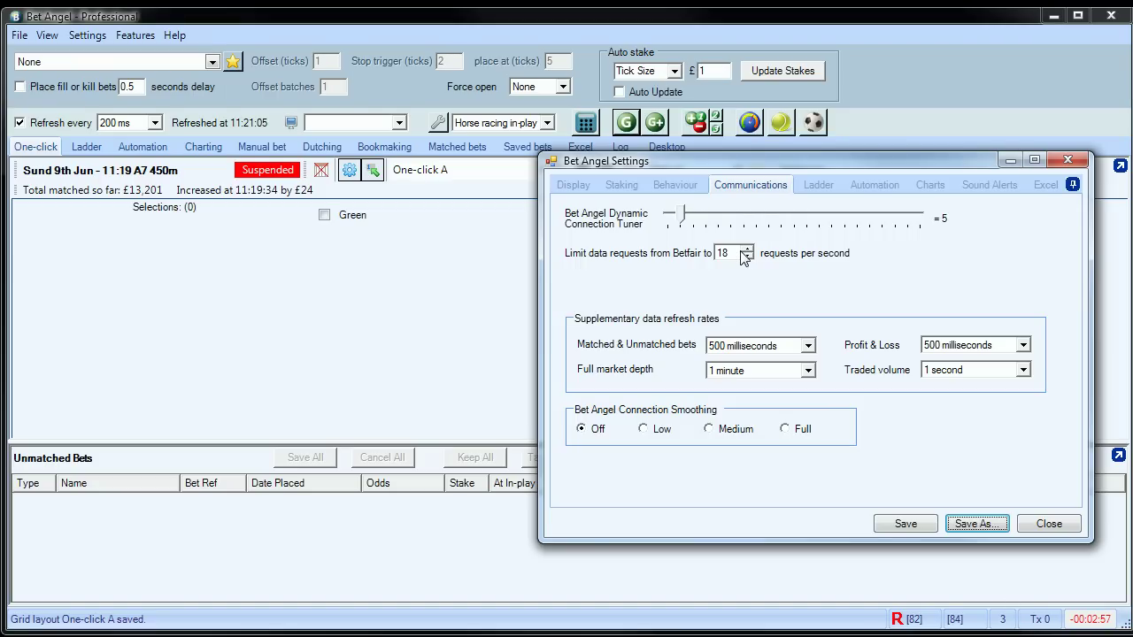
click(975, 525)
text(Su)
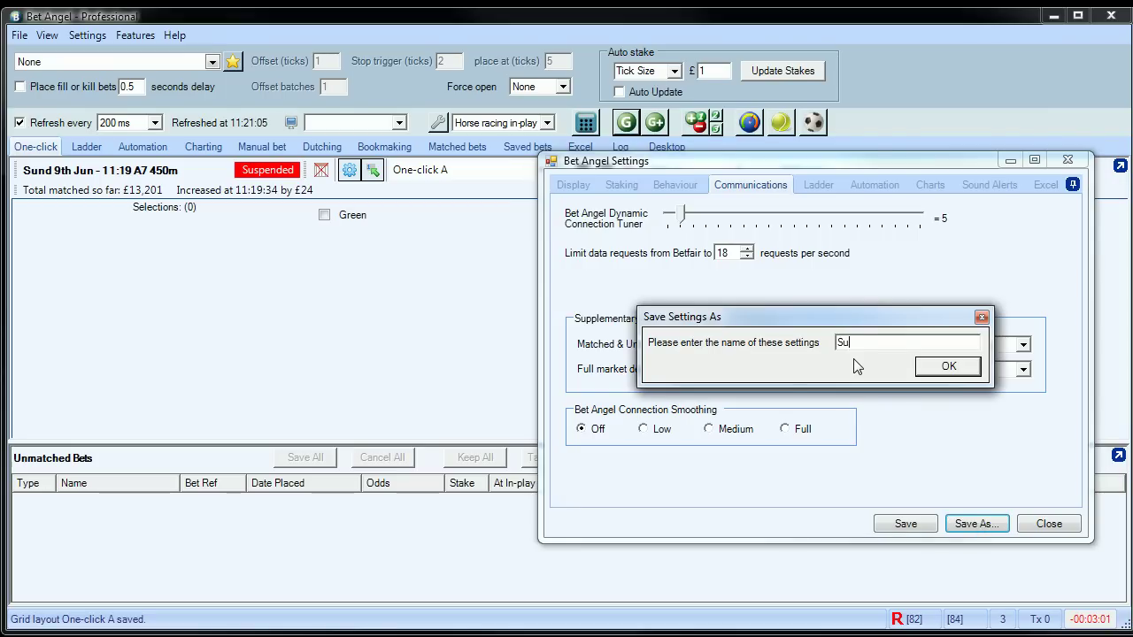
text(per fast)
click(983, 316)
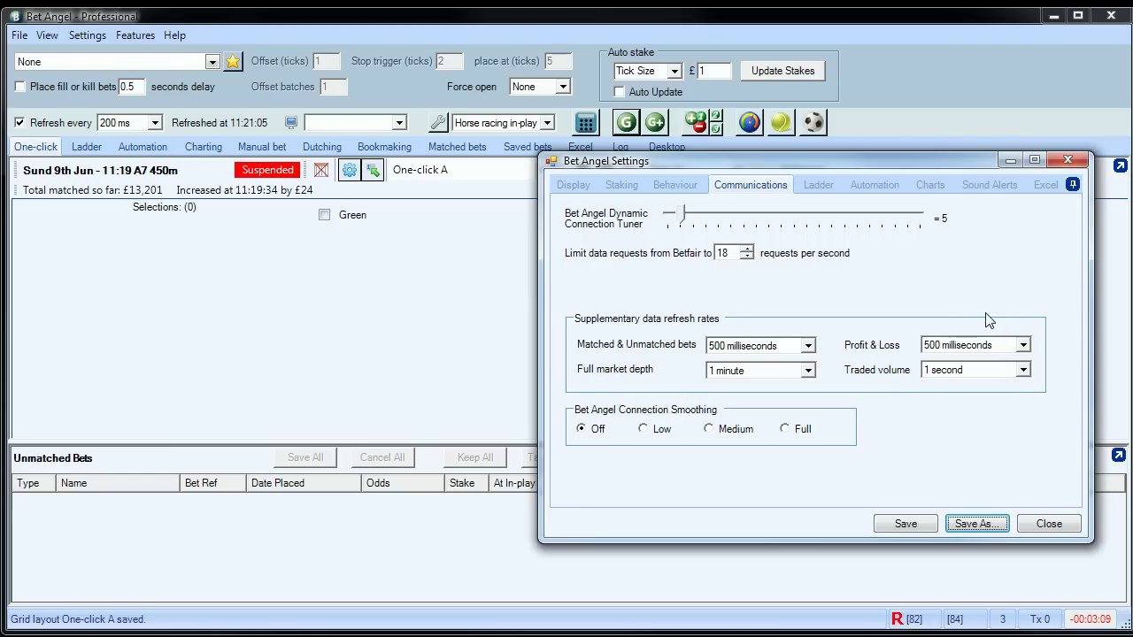